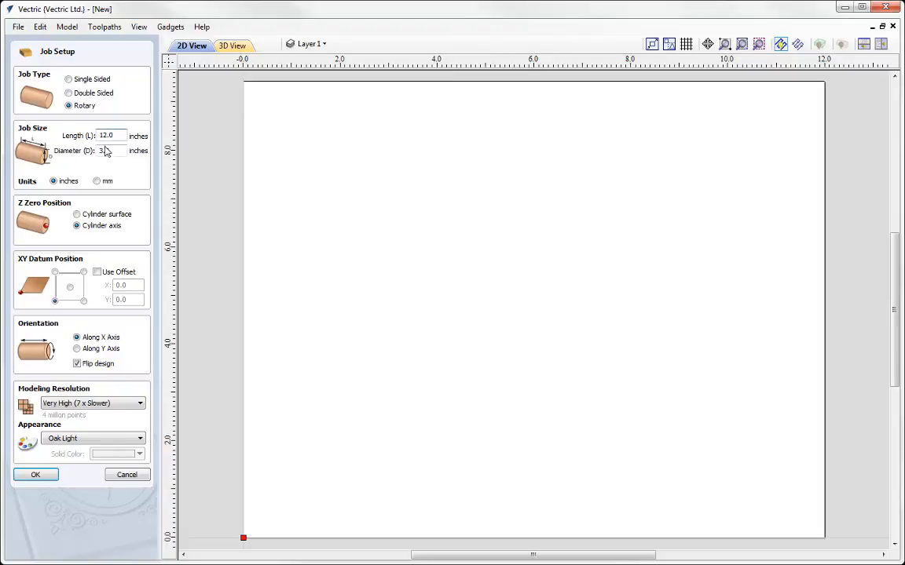
# Set the rotary job's diameter to 4 inches and its Z zero position to the cylinder axis
pyautogui.doubleClick(105, 153)
pyautogui.write('4')
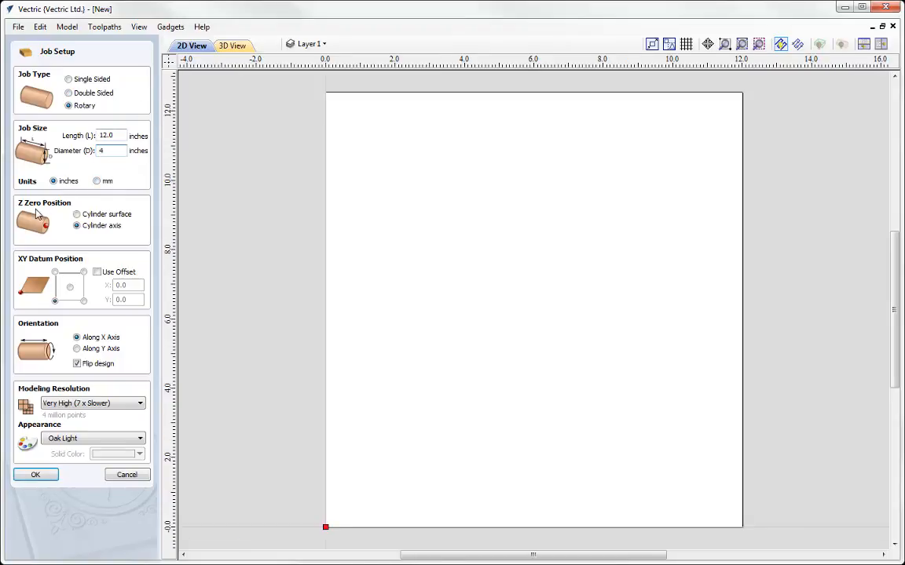
pyautogui.click(75, 215)
pyautogui.click(77, 227)
pyautogui.click(77, 214)
pyautogui.click(76, 225)
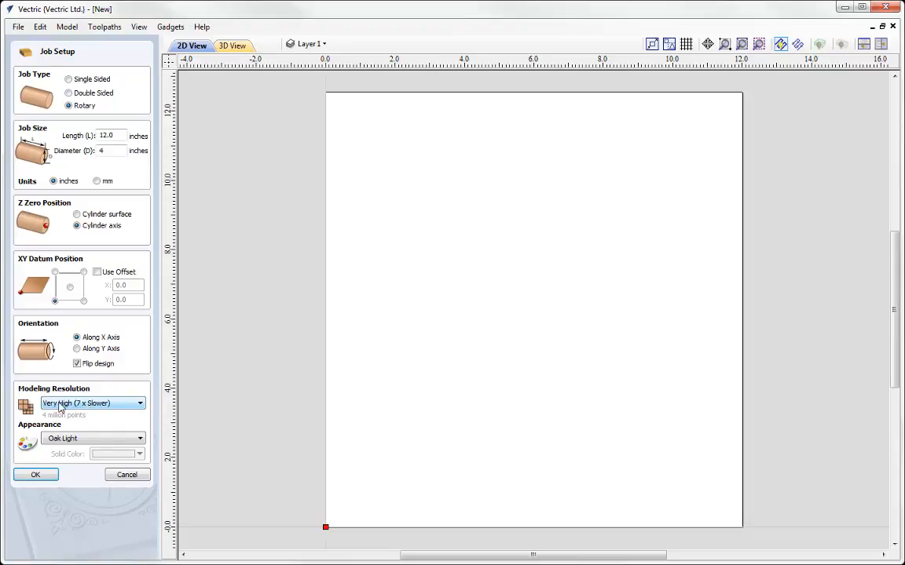
# Set the material appearance to Canadian Maple and accept the job setup
pyautogui.click(87, 437)
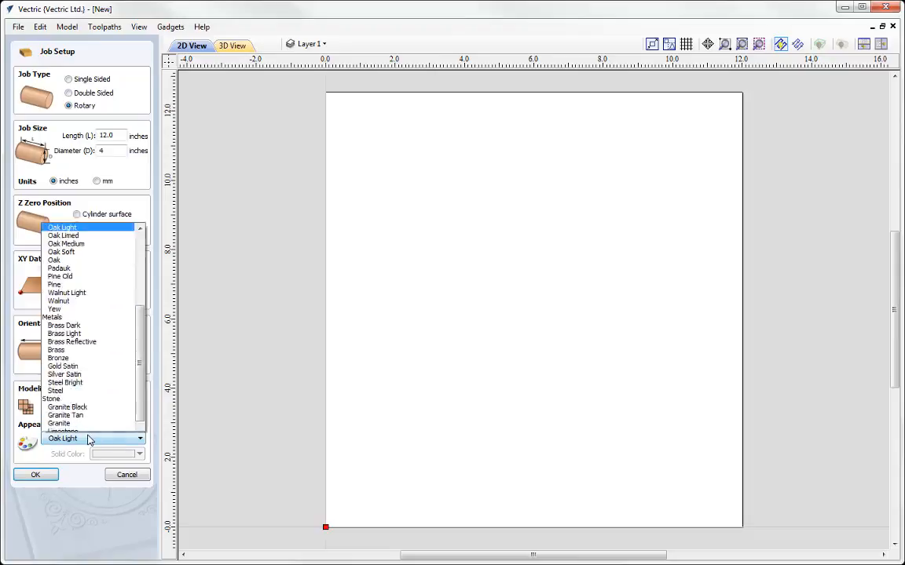
pyautogui.scroll(3, 73, 363)
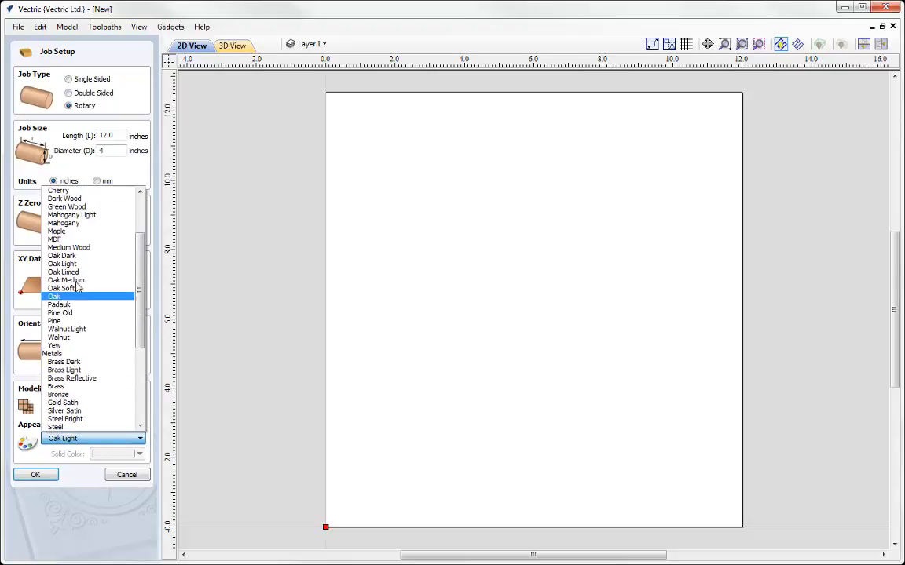
pyautogui.scroll(3, 87, 267)
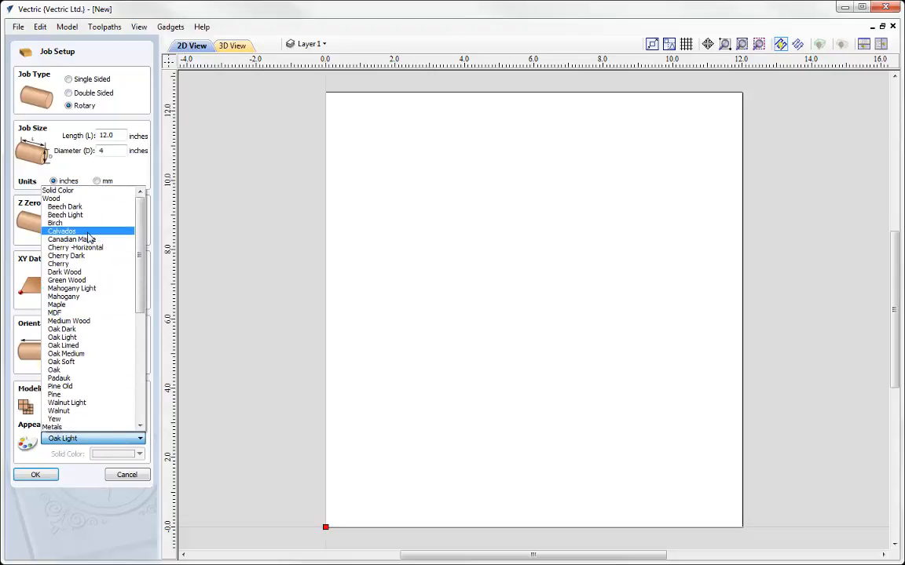
pyautogui.click(94, 237)
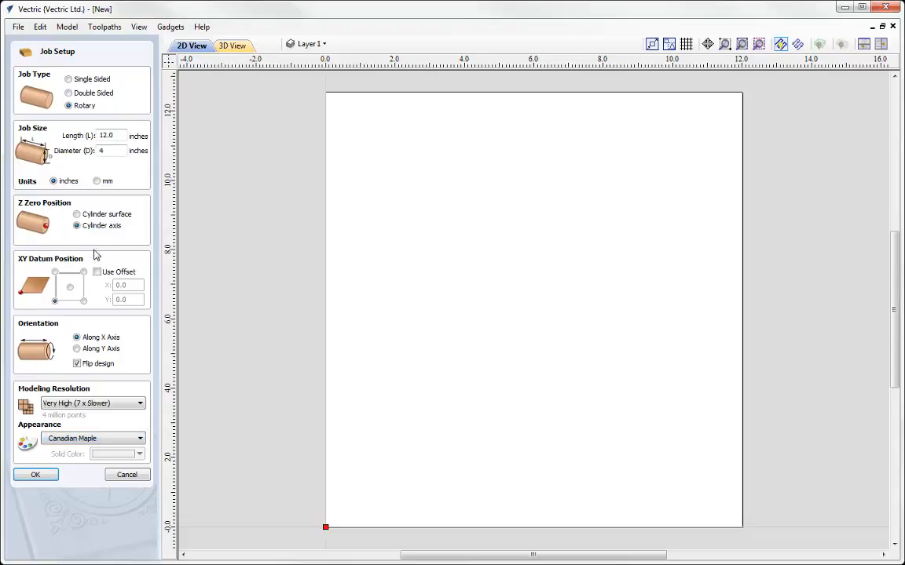
pyautogui.click(37, 476)
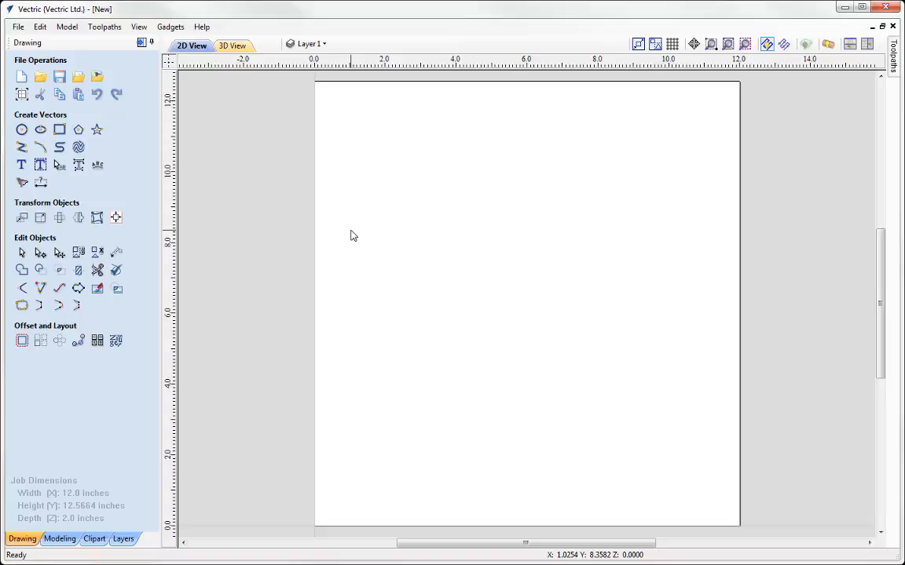
# Tile the 2D and 3D views side by side and display the material as a wrapped rotary cylinder
pyautogui.click(867, 44)
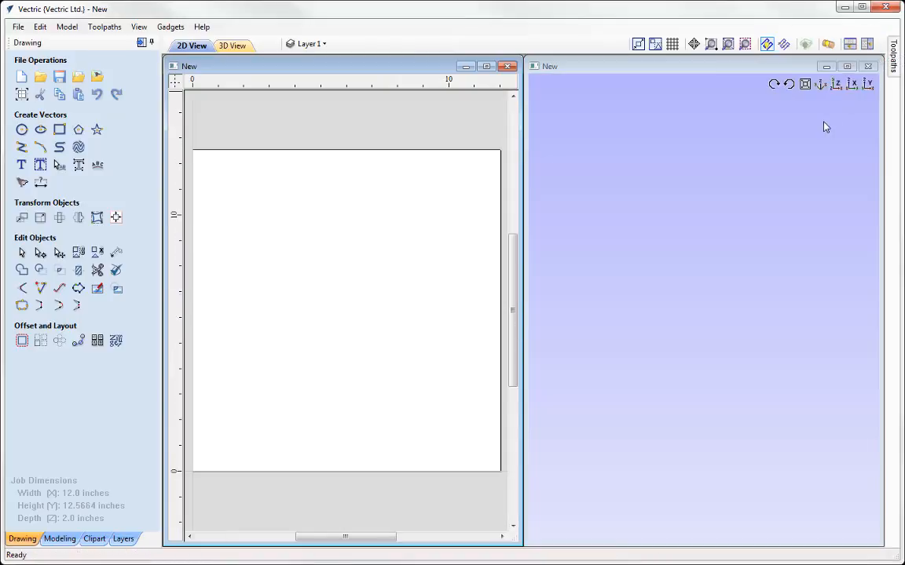
pyautogui.click(806, 44)
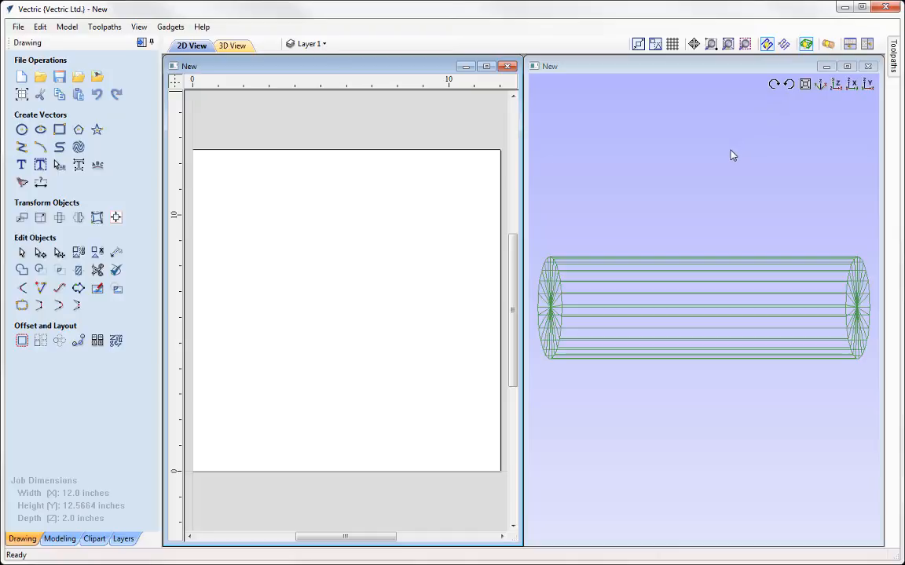
pyautogui.moveTo(768, 266); pyautogui.dragTo(753, 280)
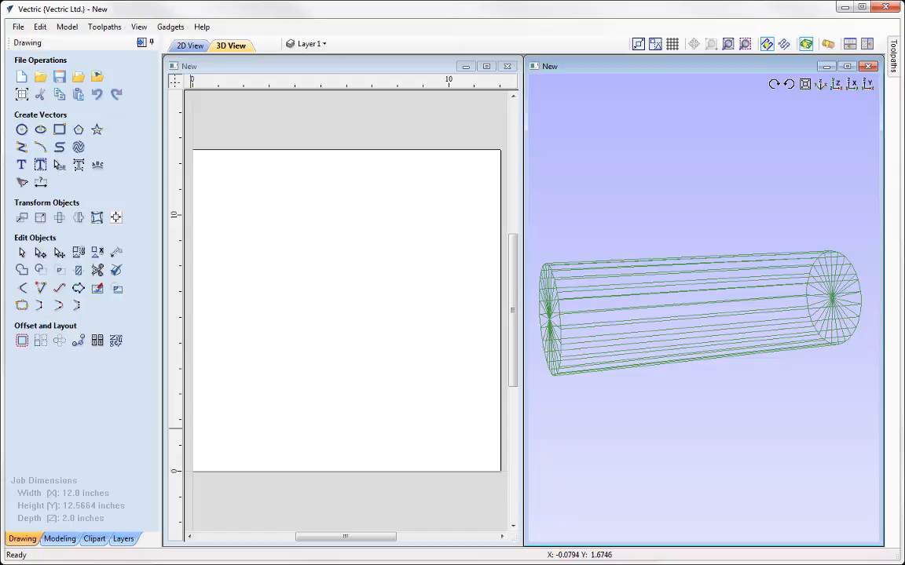
# Import the 3D model v4_SolidHandle.3dm from the rotary import and unwrap tutorial folder
pyautogui.click(68, 541)
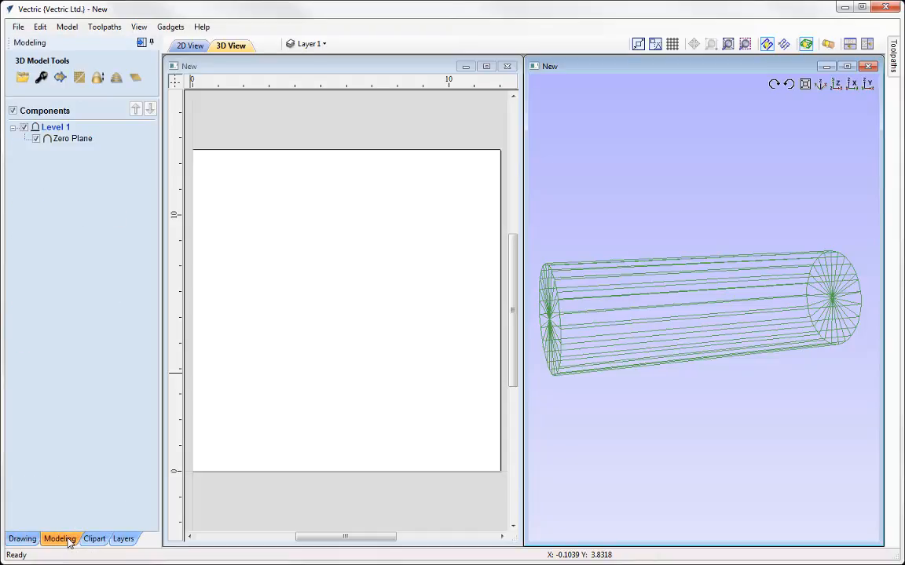
pyautogui.click(23, 79)
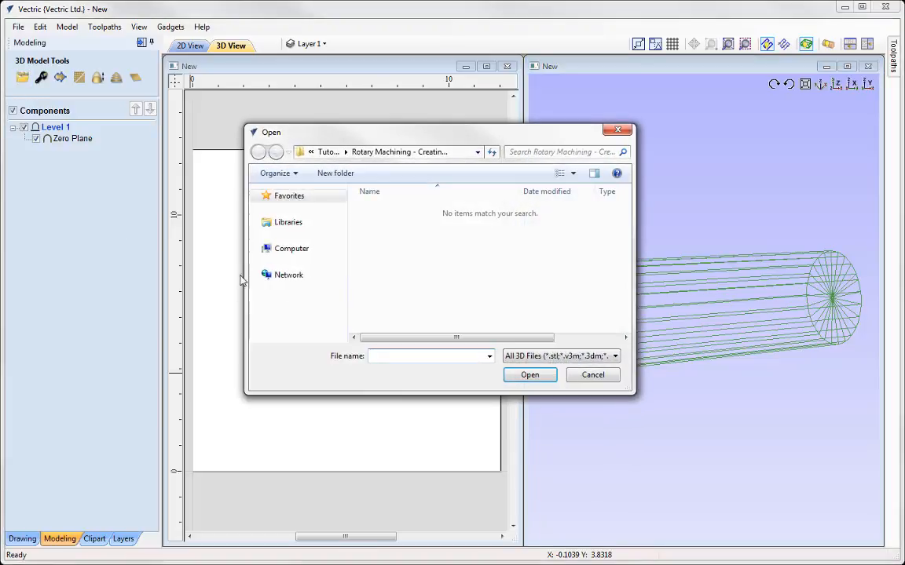
pyautogui.click(330, 153)
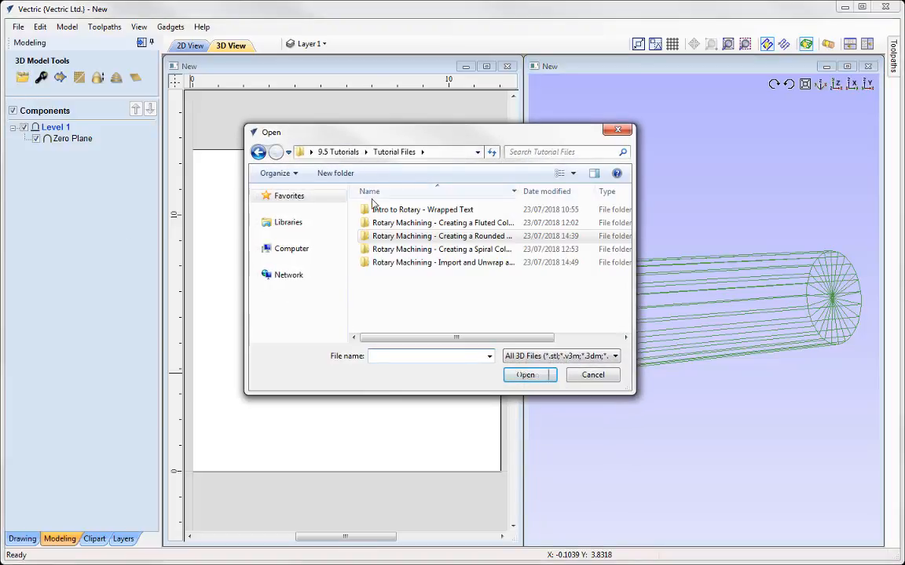
pyautogui.doubleClick(423, 262)
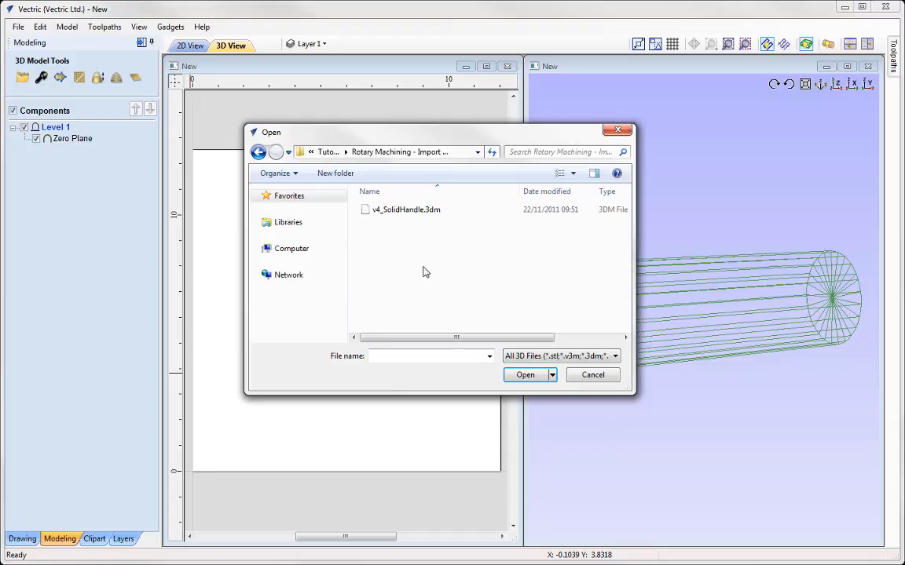
pyautogui.doubleClick(431, 218)
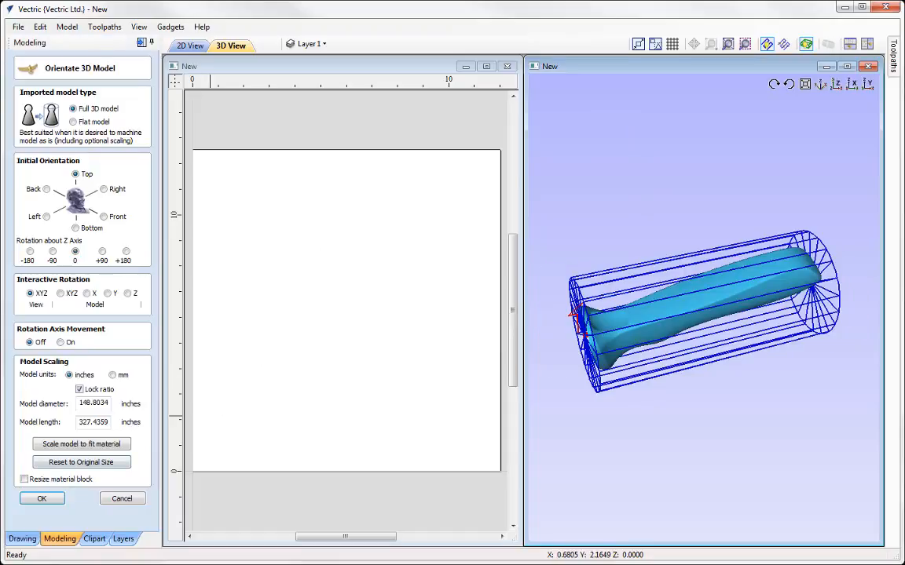
# Maximize the 3D view, look at the handle along Z, and set the imported model type to Full 3D model
pyautogui.click(846, 67)
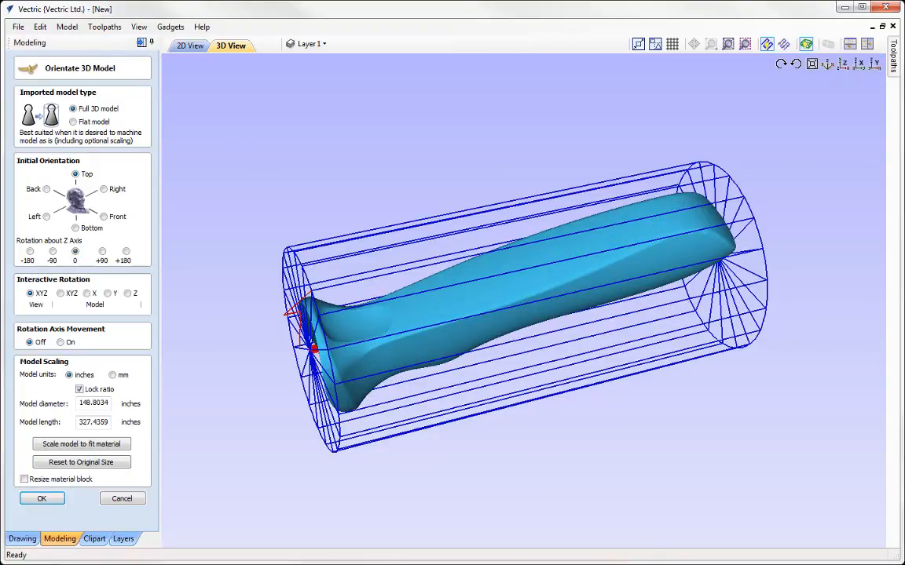
pyautogui.click(845, 66)
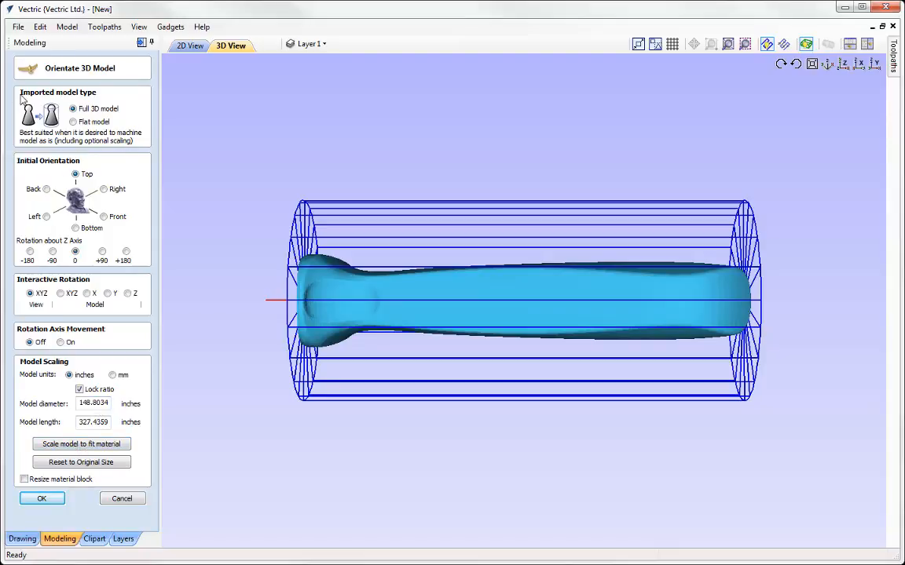
pyautogui.click(87, 121)
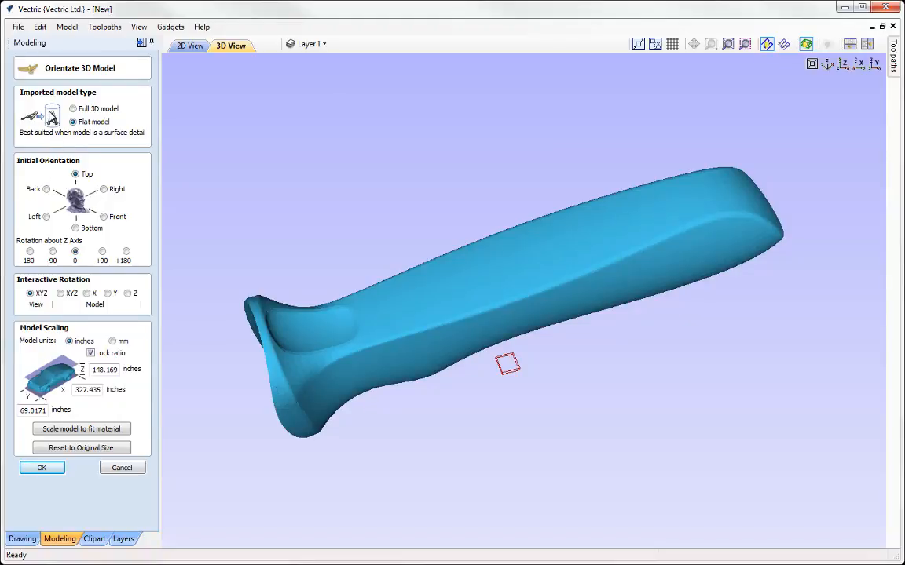
pyautogui.click(86, 110)
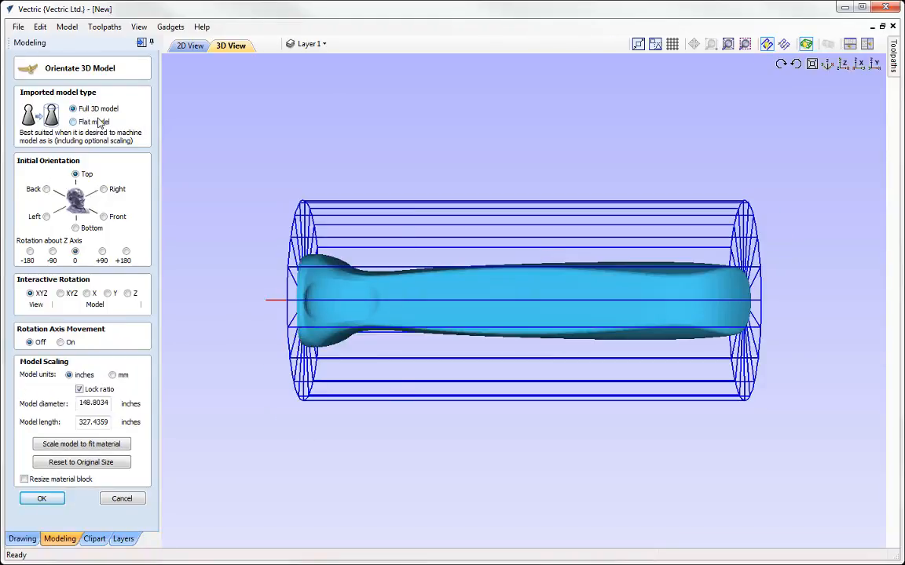
# Try the Right, Front, Bottom, Left and Back initial orientations on the handle and return it to Top, viewed along Y
pyautogui.moveTo(522, 360); pyautogui.dragTo(474, 351)
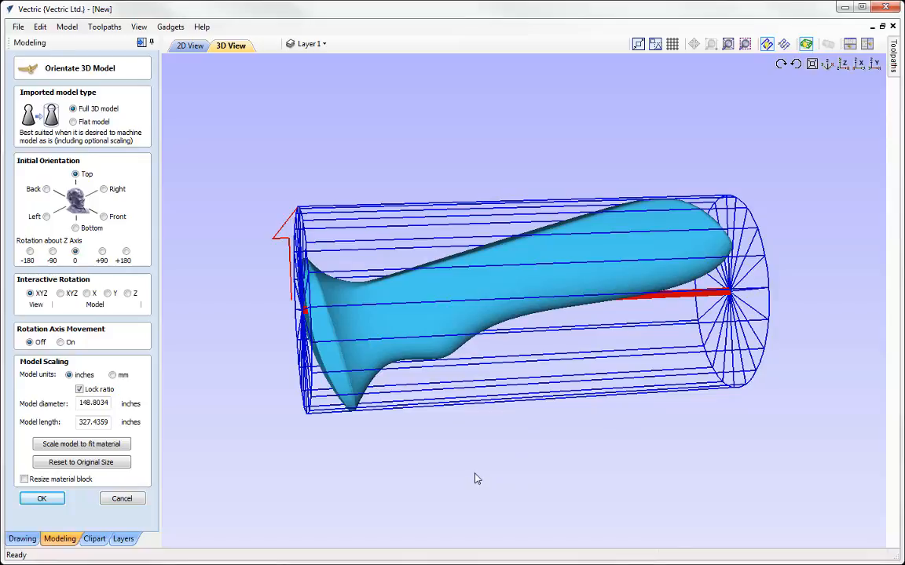
pyautogui.click(876, 66)
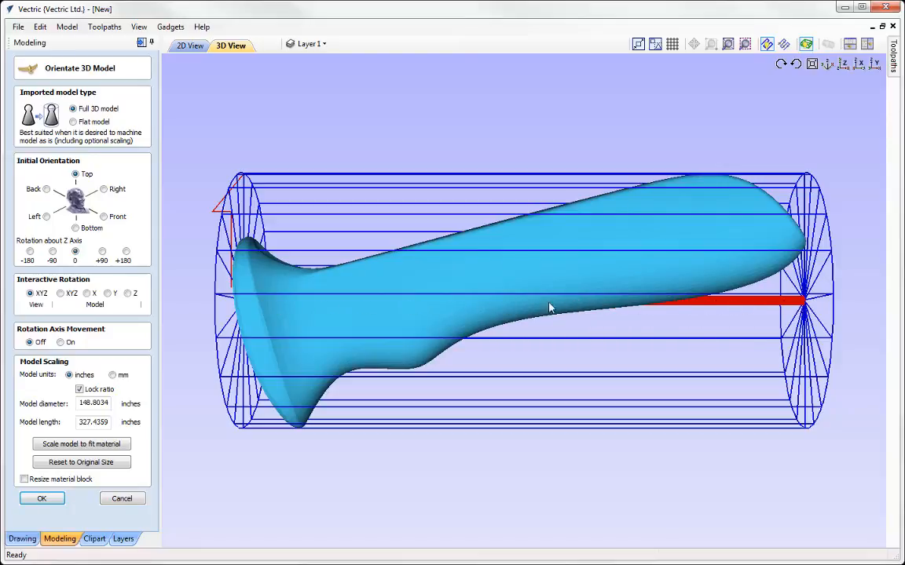
pyautogui.scroll(1, 549, 305)
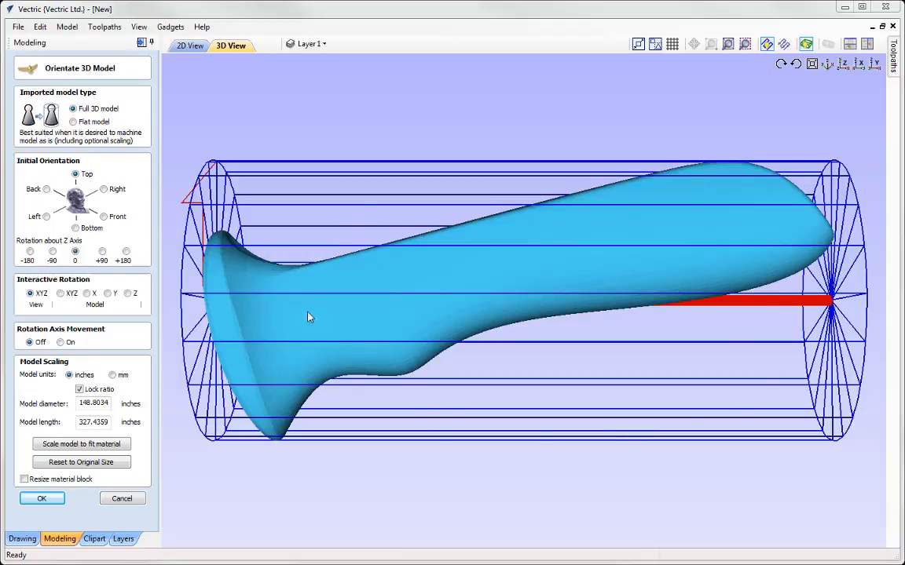
pyautogui.click(105, 191)
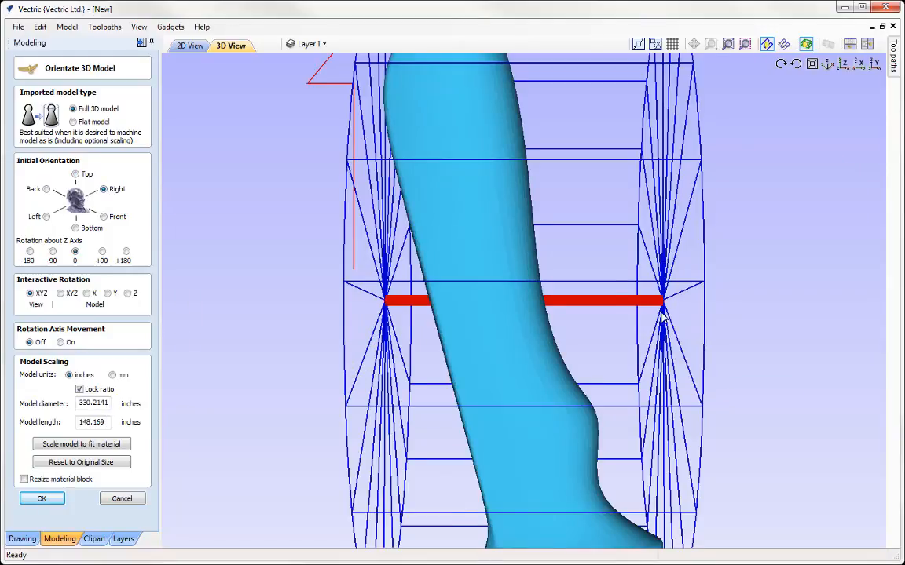
pyautogui.scroll(-3, 662, 316)
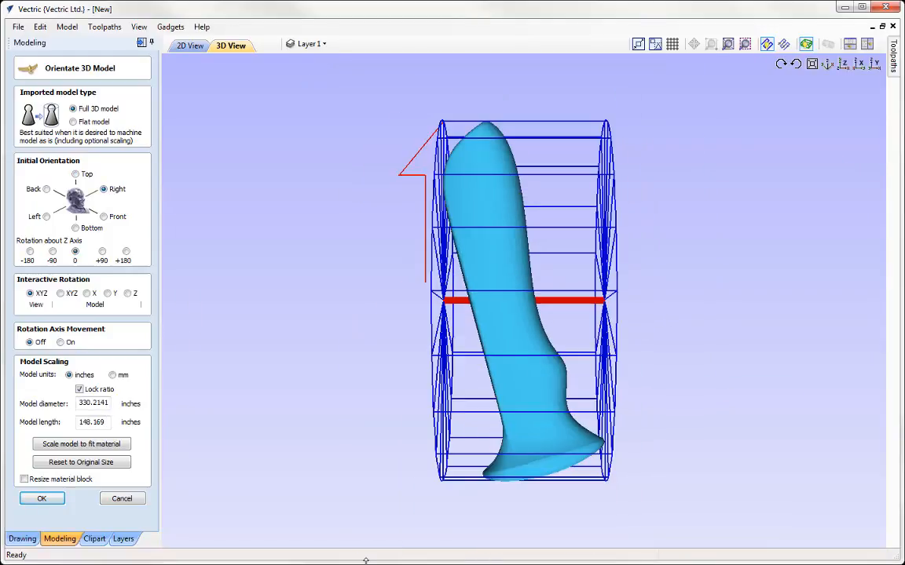
pyautogui.click(103, 217)
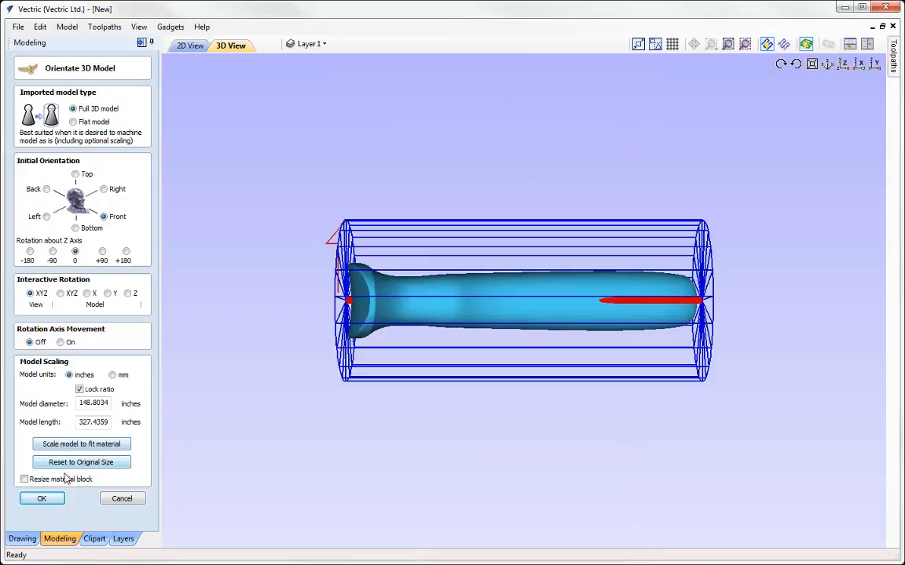
pyautogui.click(76, 228)
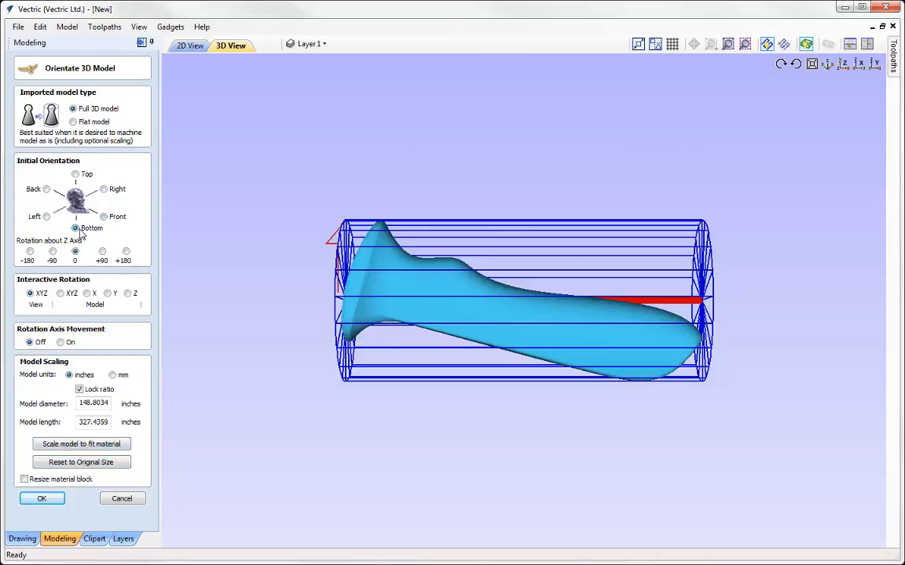
pyautogui.click(75, 174)
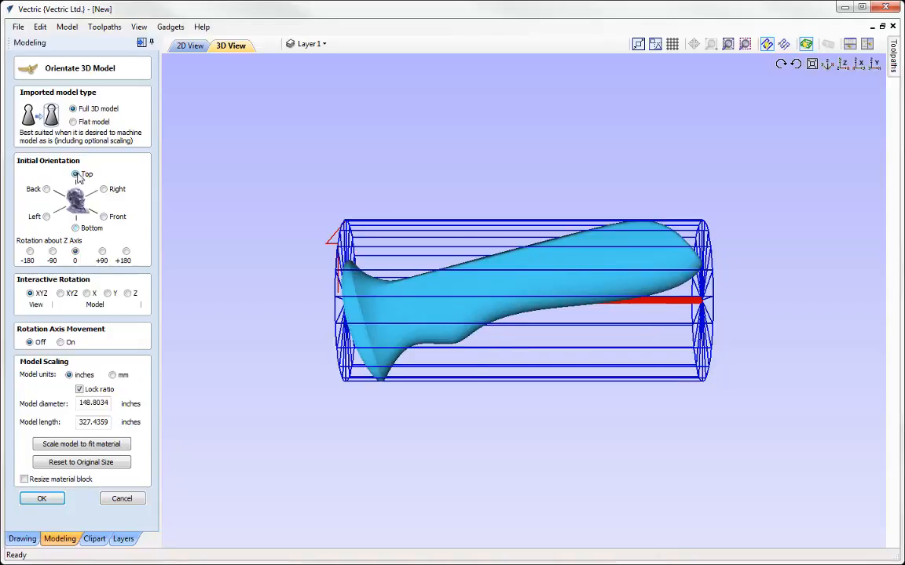
pyautogui.click(76, 228)
pyautogui.click(46, 217)
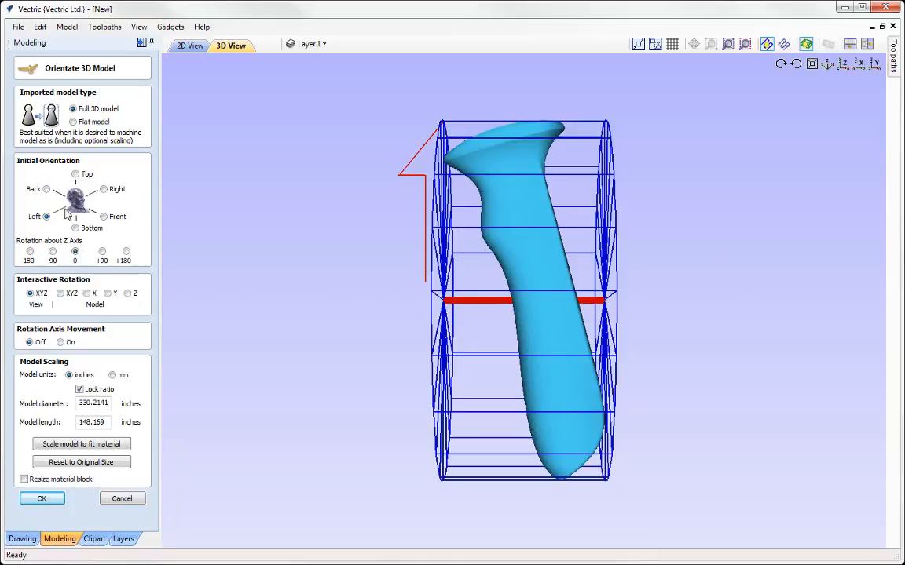
pyautogui.click(46, 189)
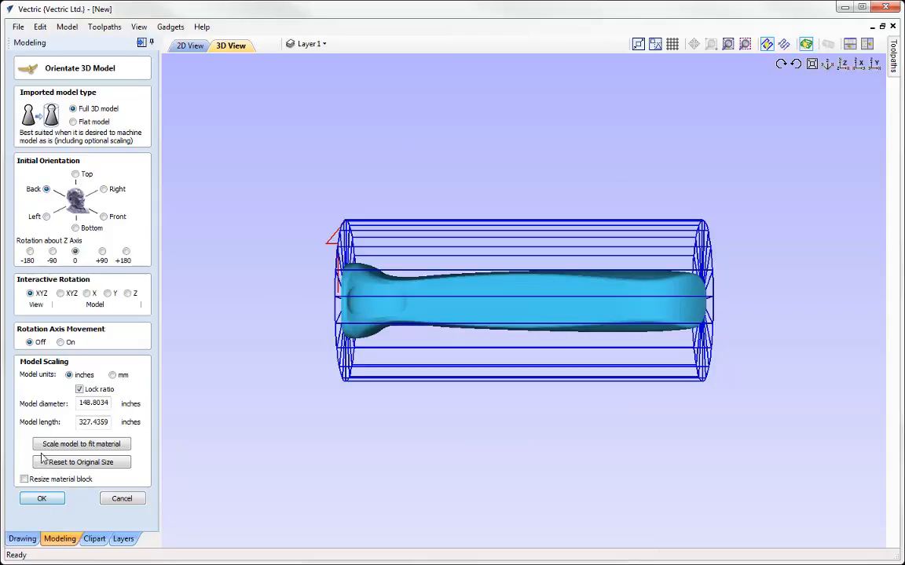
pyautogui.click(76, 174)
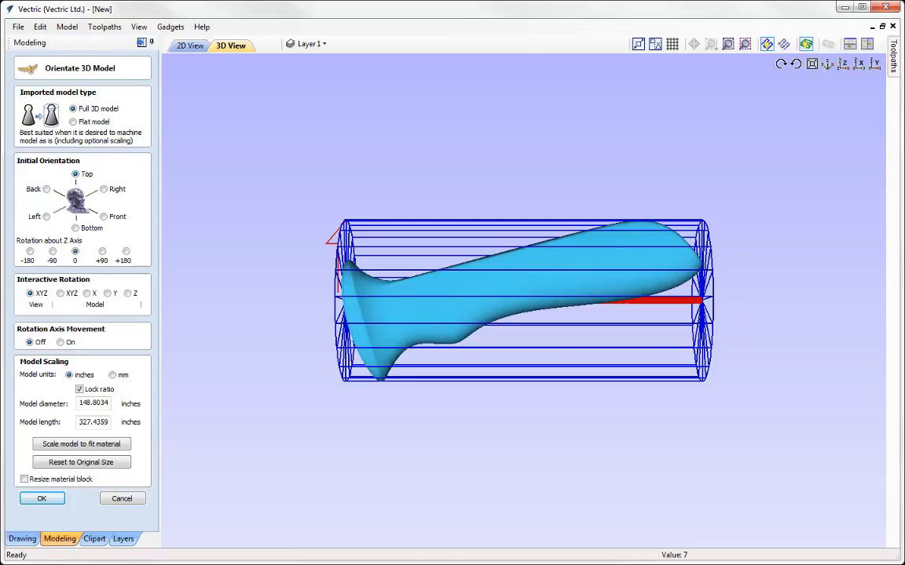
# Try the +90, +180, 0 and -90 rotations about the Z axis on the handle and set it to -180
pyautogui.click(103, 253)
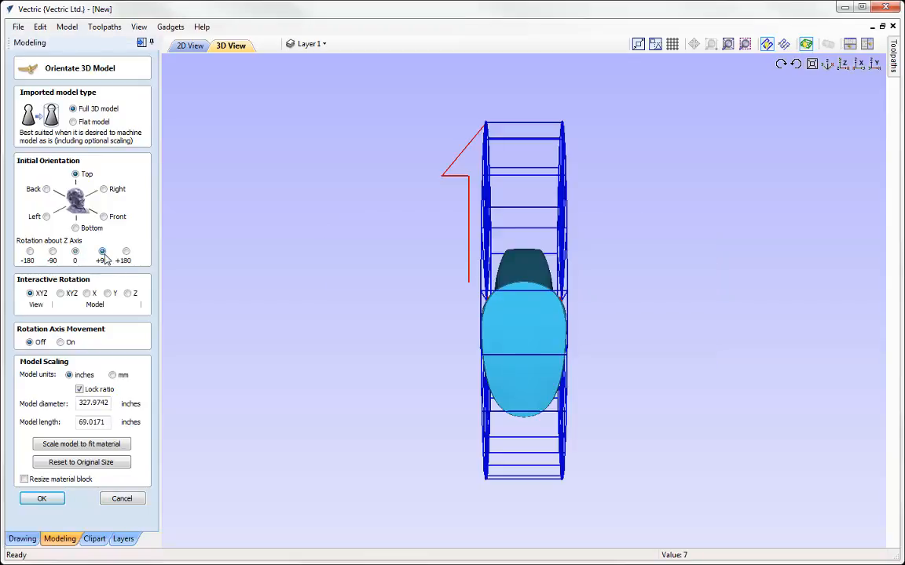
pyautogui.click(126, 252)
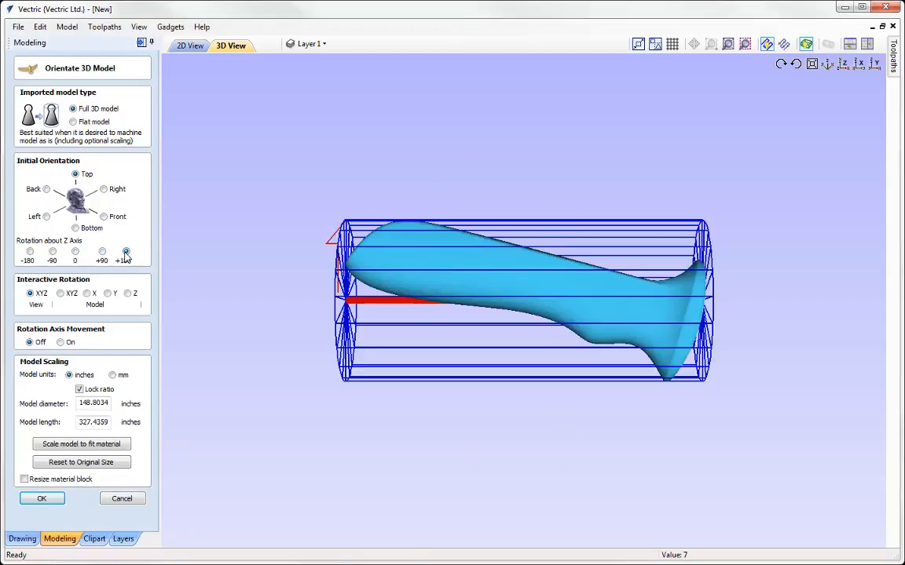
pyautogui.click(75, 252)
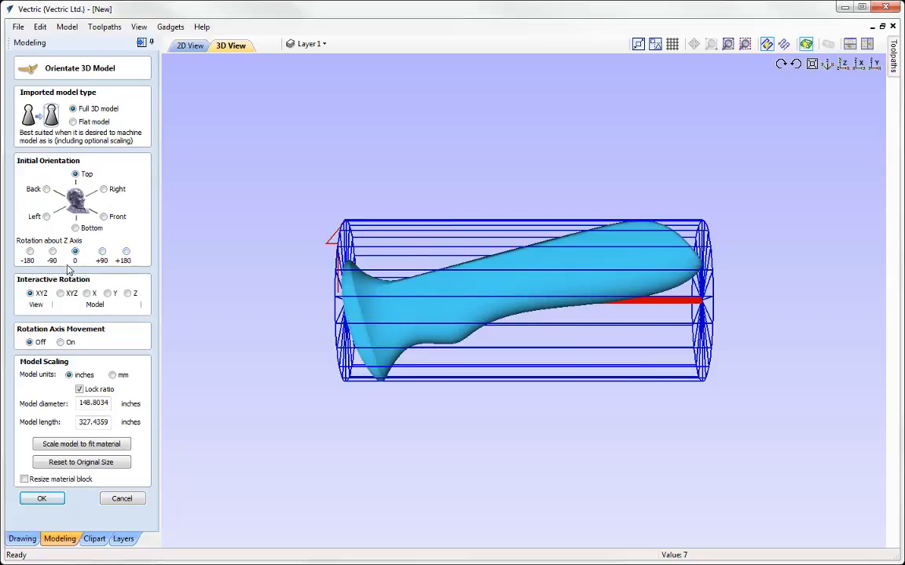
pyautogui.click(53, 252)
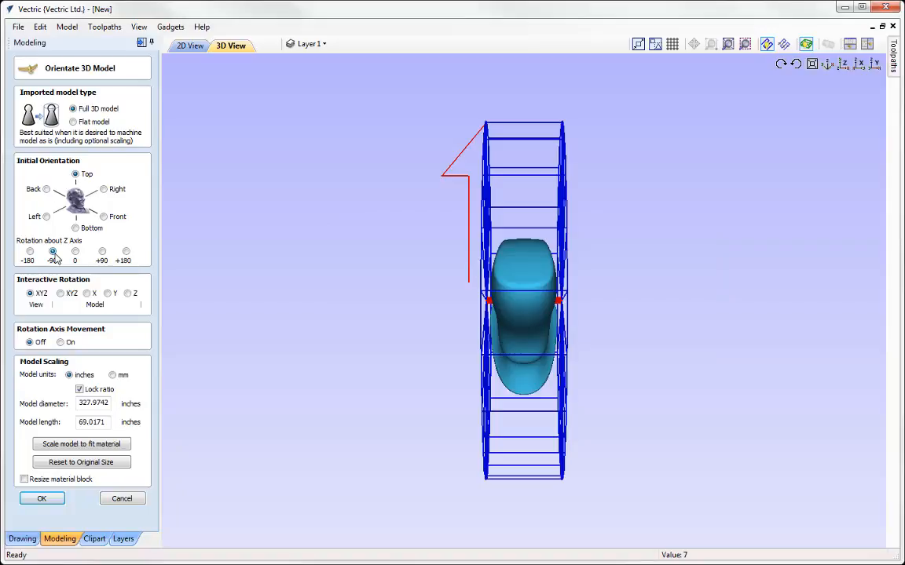
pyautogui.click(30, 251)
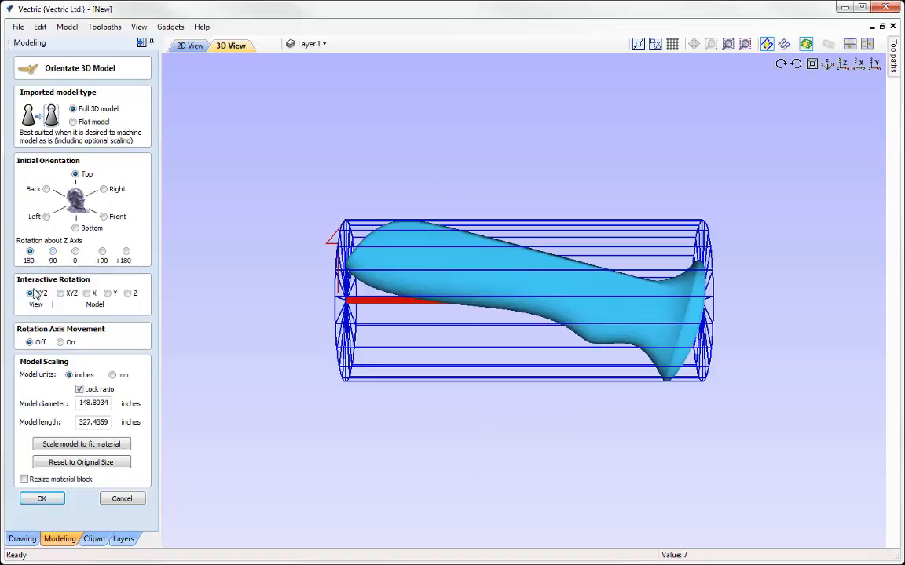
# Set the handle's rotation about the Z axis to 0, orbit it in XYZ View mode and return to the view along Y
pyautogui.click(74, 250)
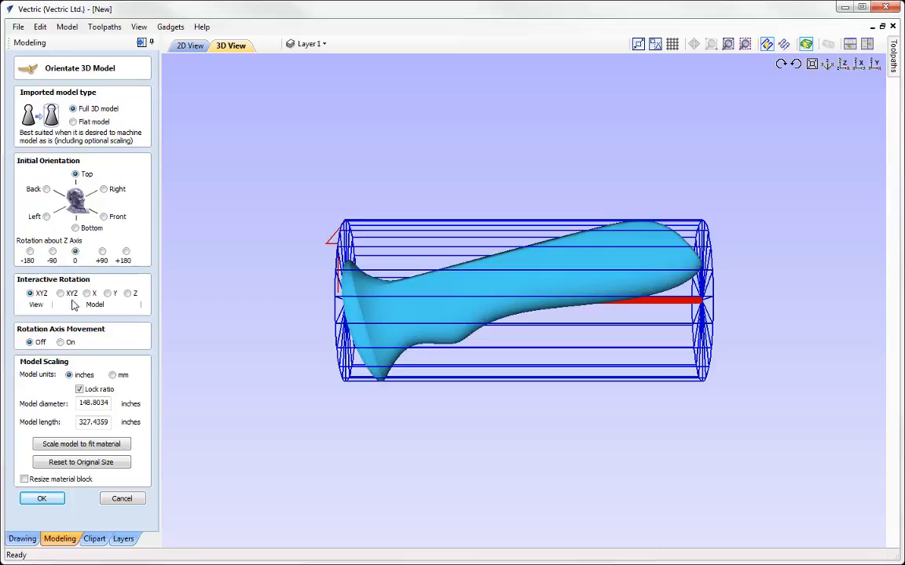
pyautogui.scroll(1, 523, 300)
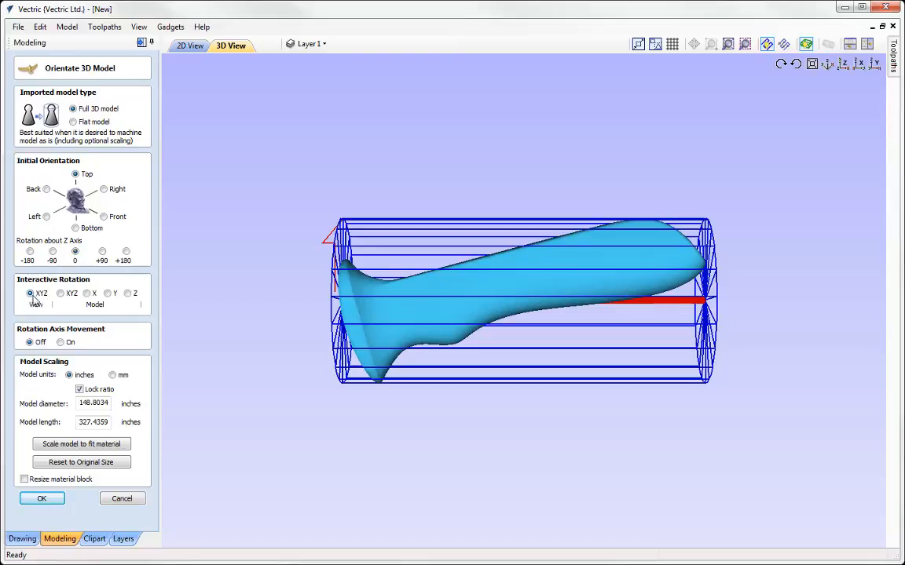
pyautogui.moveTo(350, 286); pyautogui.dragTo(598, 303)
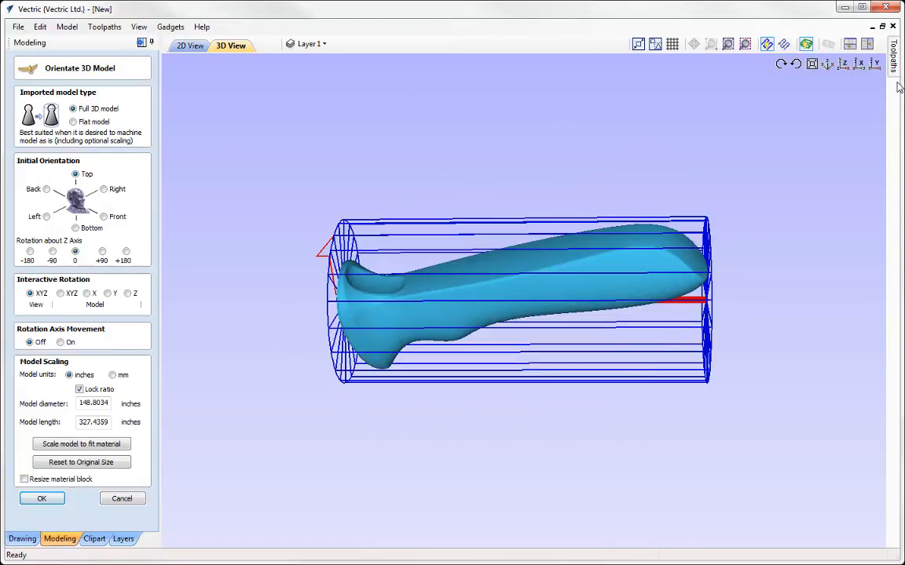
pyautogui.click(877, 66)
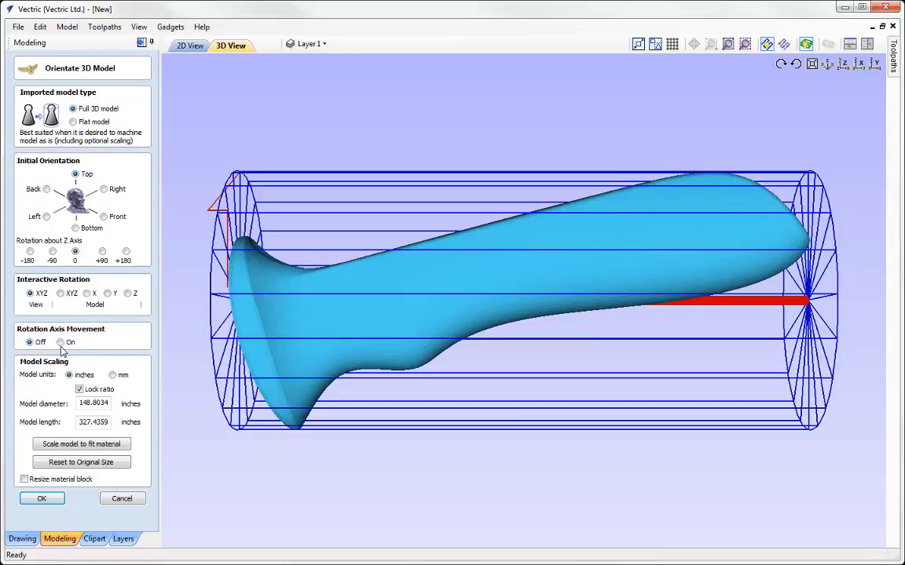
# Try rotating the handle model freely with the XYZ Model interactive rotation and undo it
pyautogui.click(60, 294)
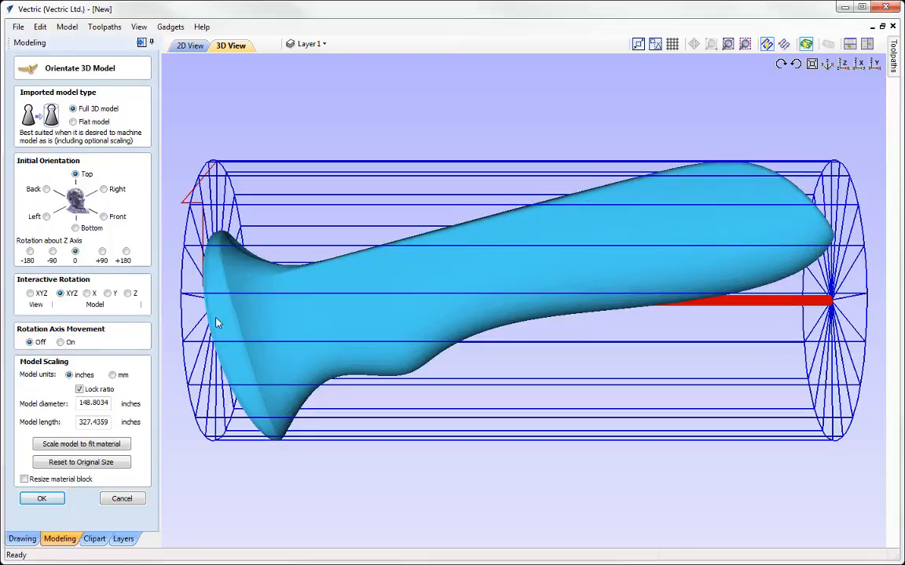
pyautogui.moveTo(216, 318); pyautogui.dragTo(422, 494)
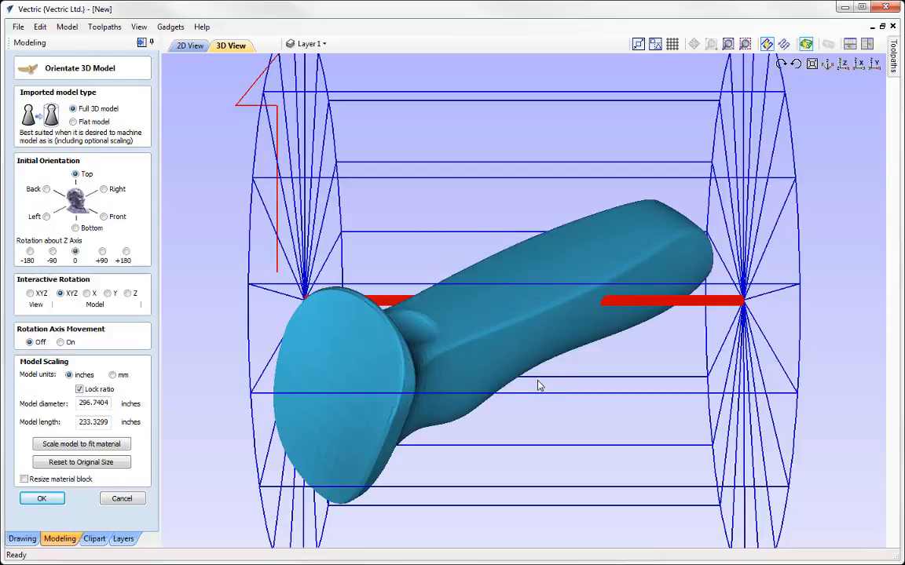
pyautogui.hotkey('ctrl', 'z')
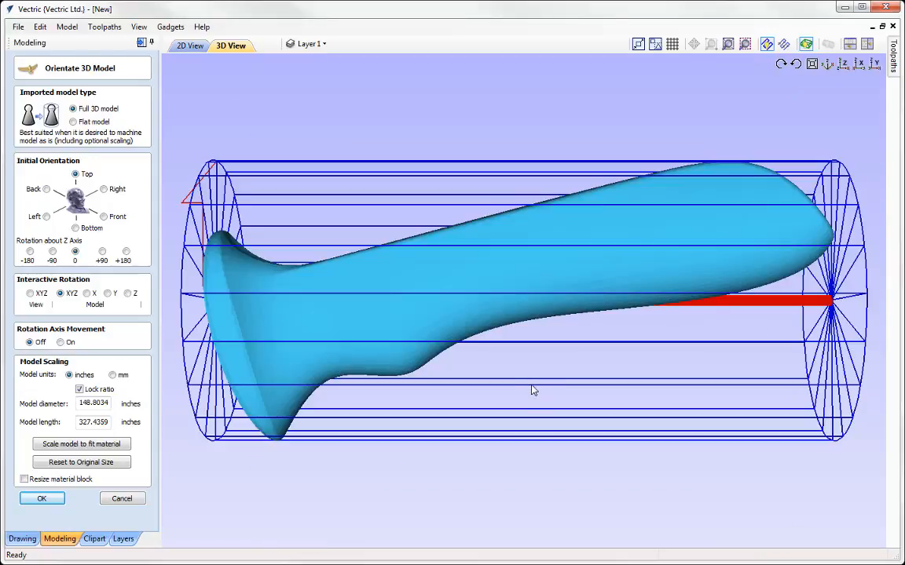
# Try the X and Z interactive rotations on the handle model and undo the rotation about Z
pyautogui.click(86, 293)
pyautogui.moveTo(349, 403); pyautogui.dragTo(521, 472)
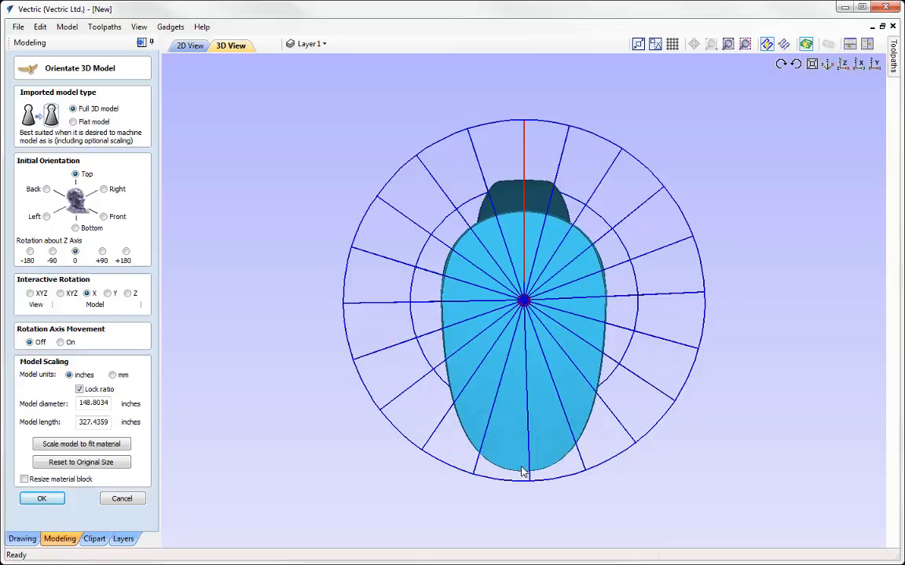
pyautogui.click(127, 293)
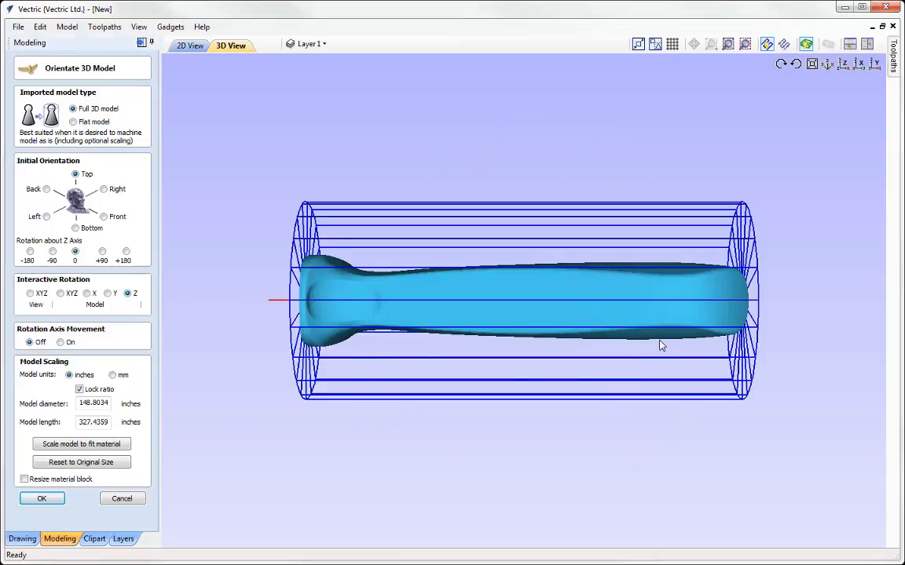
pyautogui.moveTo(660, 346); pyautogui.dragTo(495, 439)
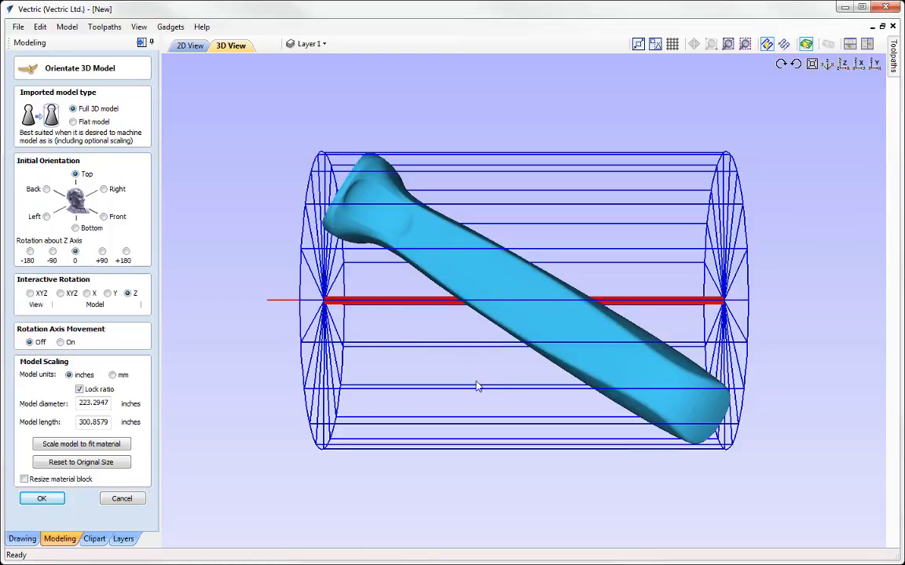
pyautogui.hotkey('ctrl', 'z')
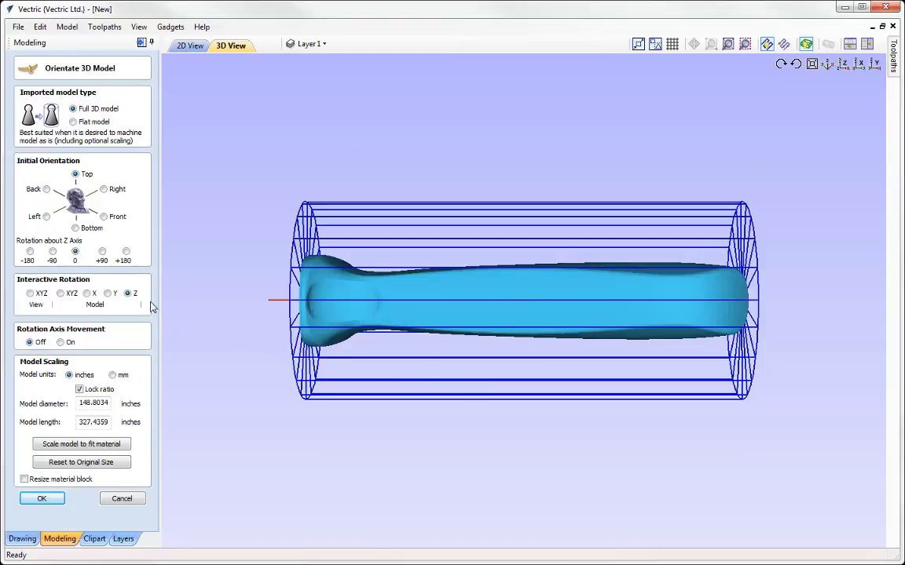
# Rotate the handle about the Y axis so its length runs roughly along the cylinder's axis, and inspect it in XYZ View mode
pyautogui.click(107, 294)
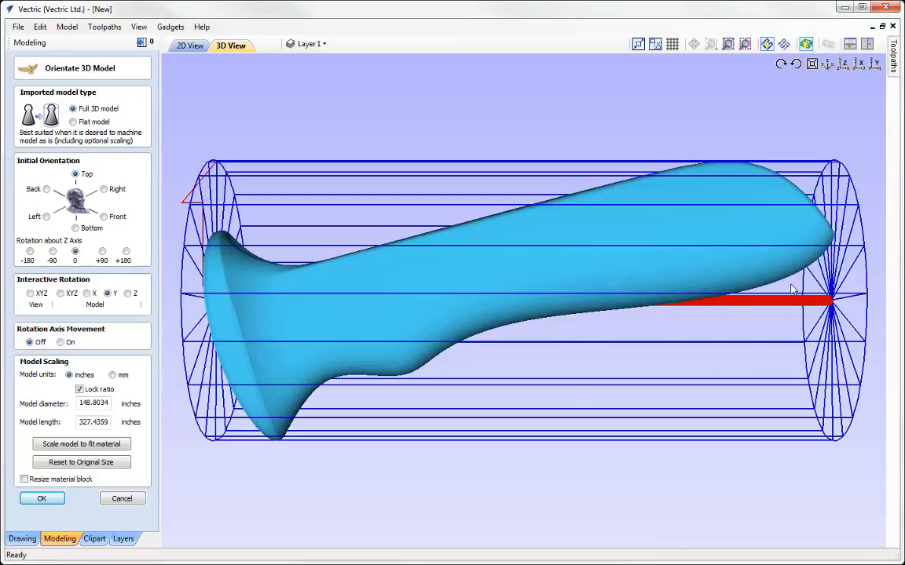
pyautogui.moveTo(792, 288); pyautogui.dragTo(621, 341)
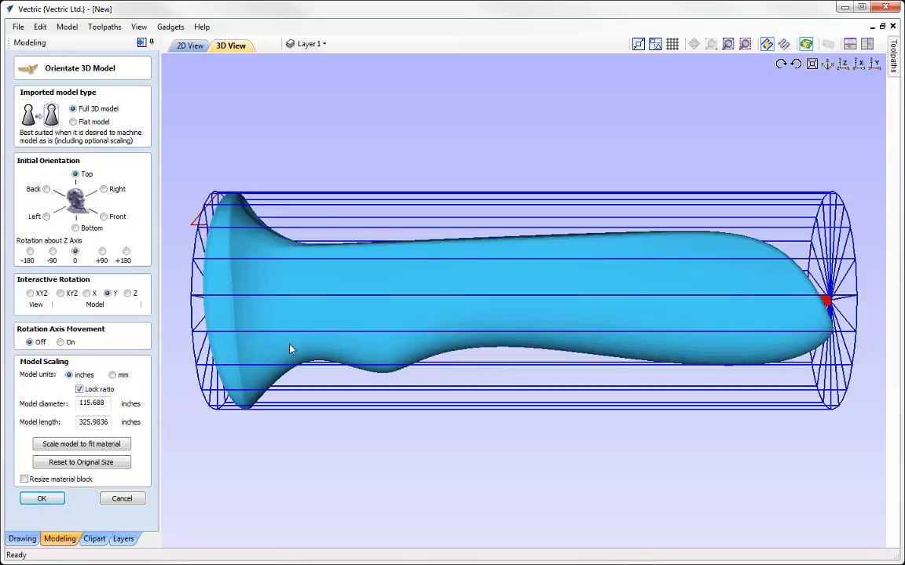
pyautogui.click(30, 293)
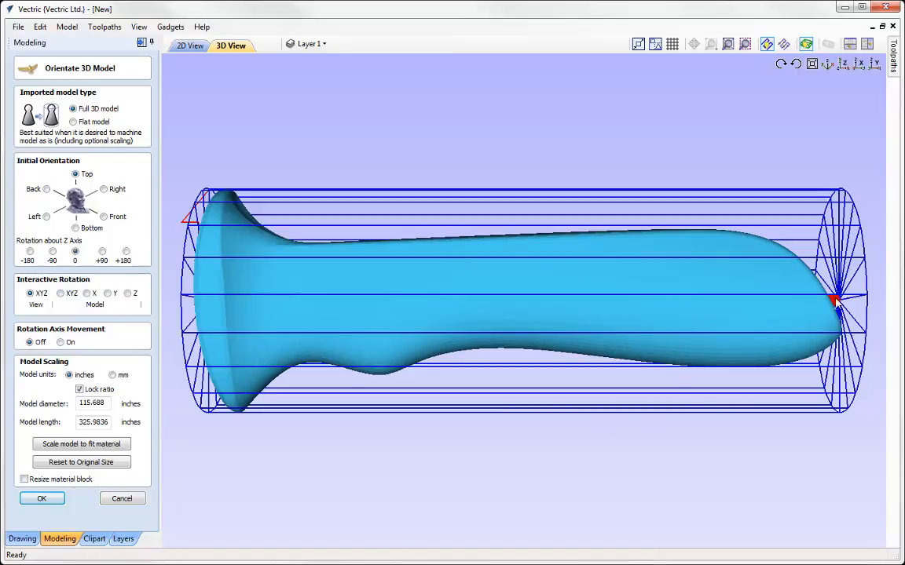
pyautogui.moveTo(259, 308); pyautogui.dragTo(279, 300)
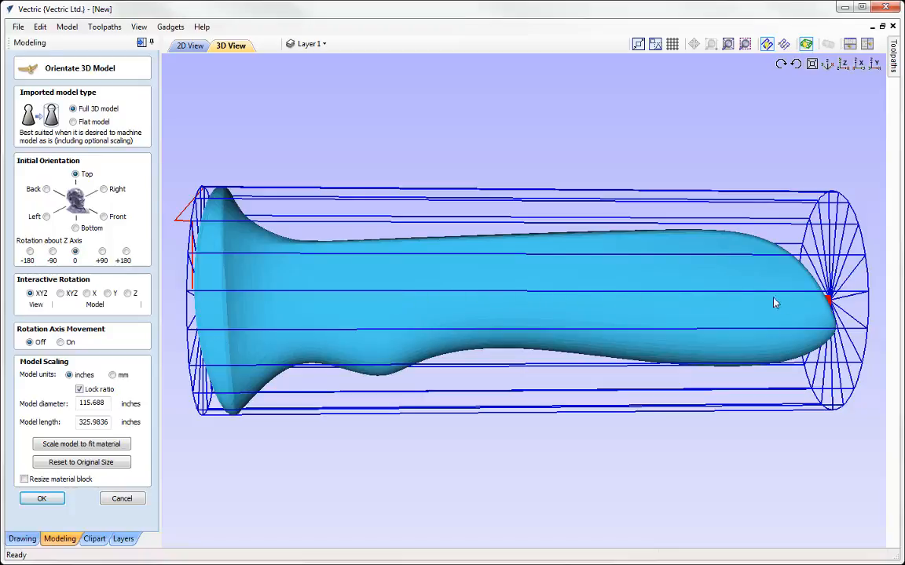
pyautogui.moveTo(825, 343); pyautogui.dragTo(433, 283)
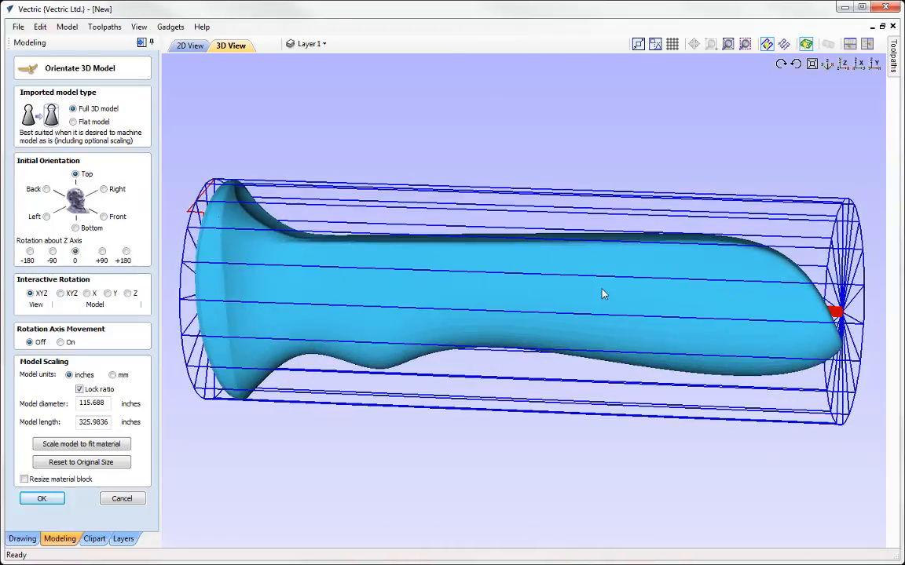
pyautogui.click(874, 63)
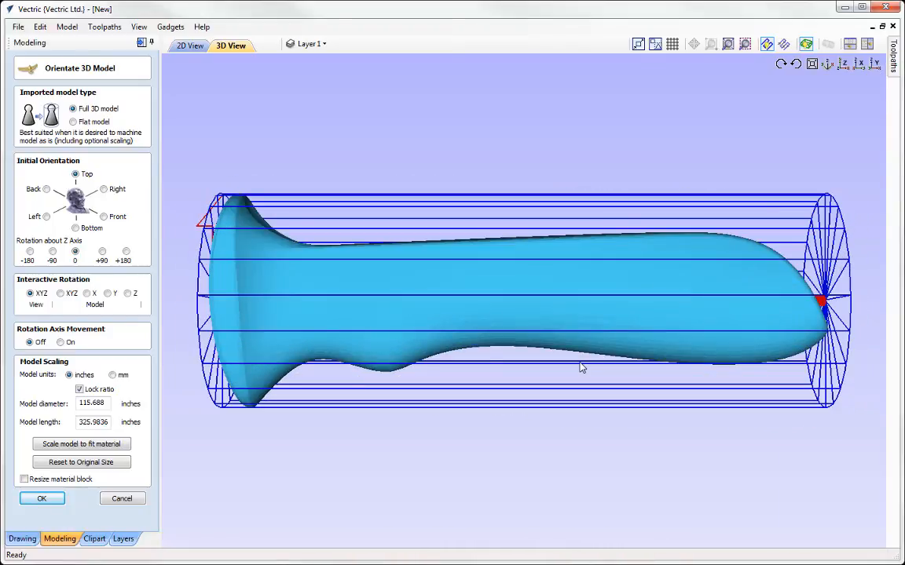
# Fine-tune the handle's rotation about Y so its narrow end meets the rotation axis, and return interactive rotation to XYZ View
pyautogui.scroll(6, 581, 365)
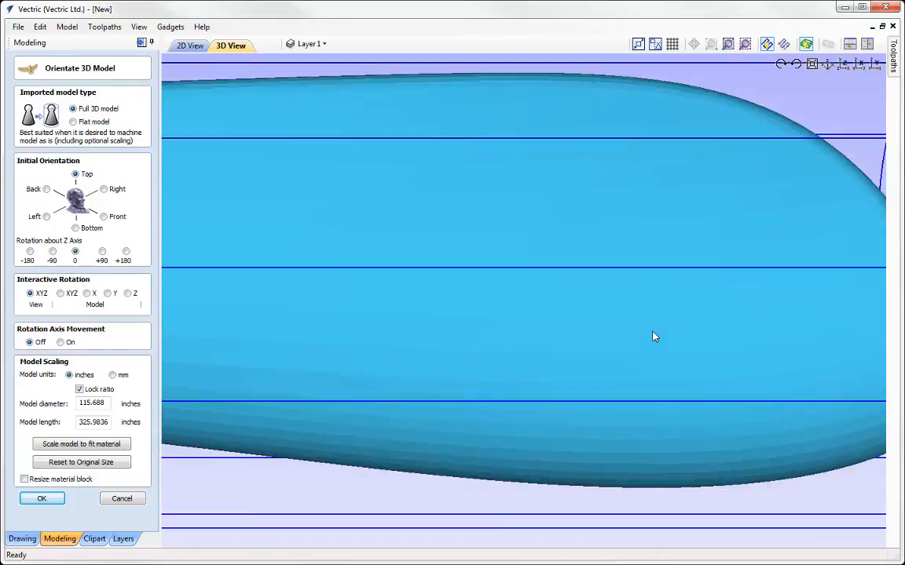
pyautogui.moveTo(530, 332); pyautogui.dragTo(281, 327, button='middle')
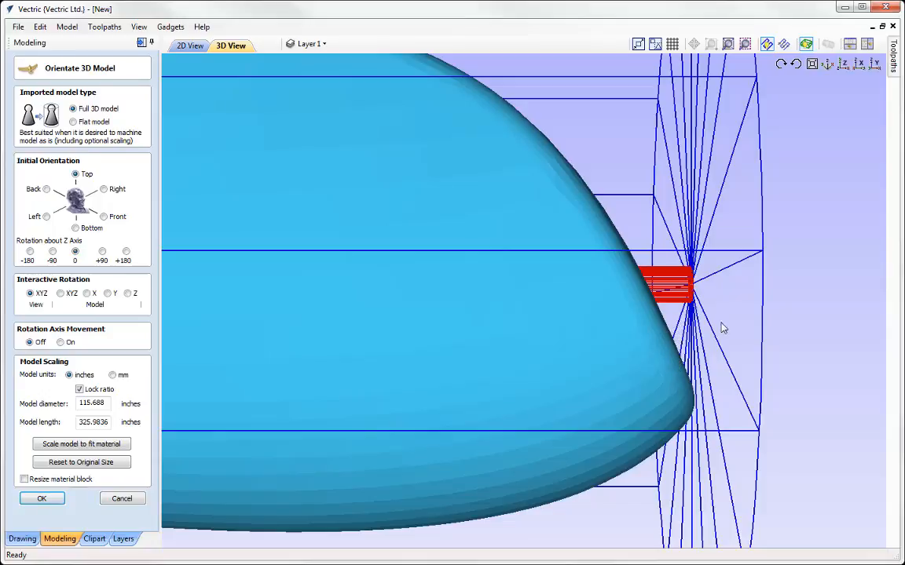
pyautogui.click(874, 65)
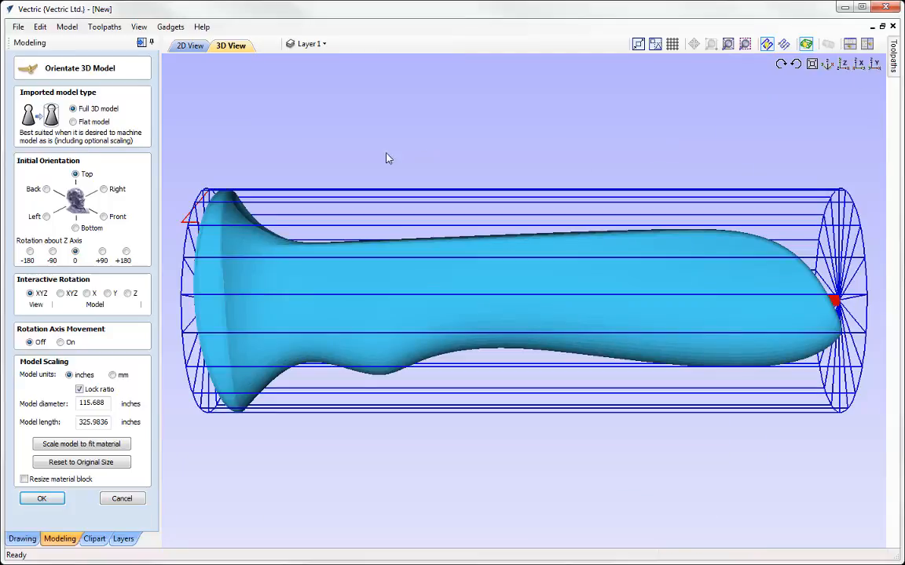
pyautogui.click(107, 293)
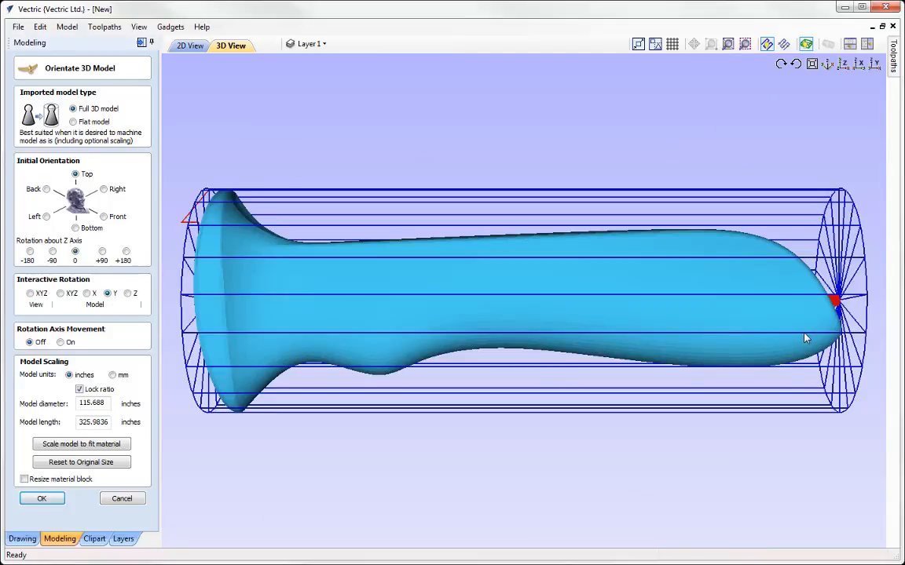
pyautogui.moveTo(802, 328); pyautogui.dragTo(803, 334)
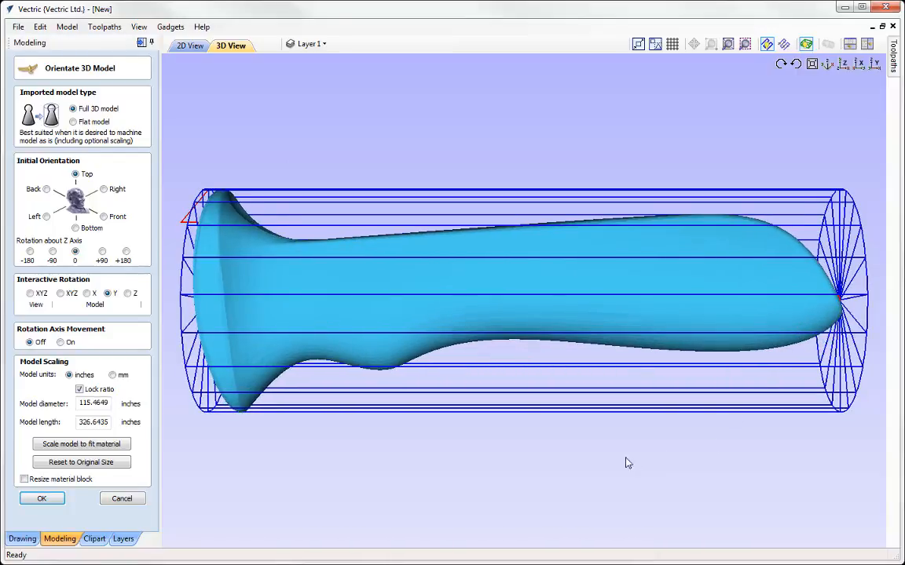
pyautogui.click(30, 293)
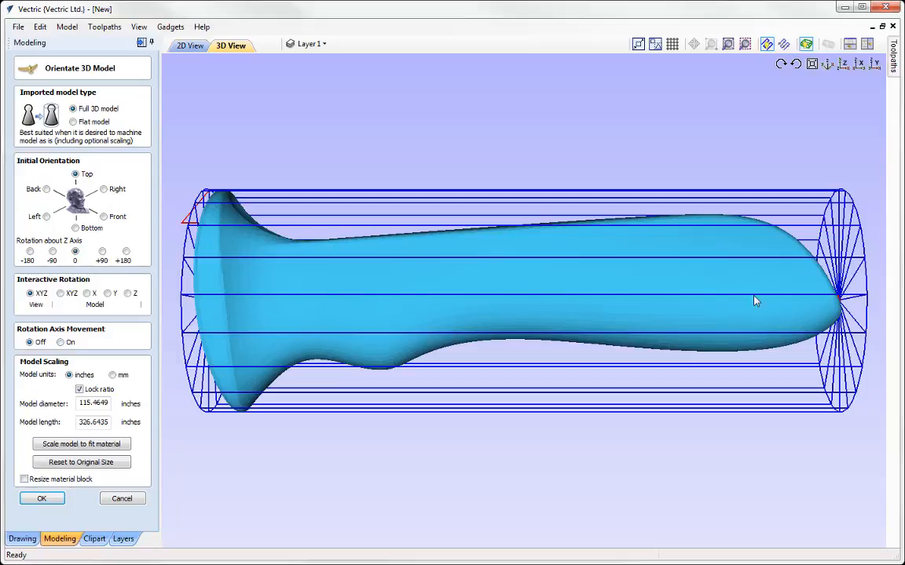
pyautogui.moveTo(780, 297); pyautogui.dragTo(866, 263)
pyautogui.click(793, 64)
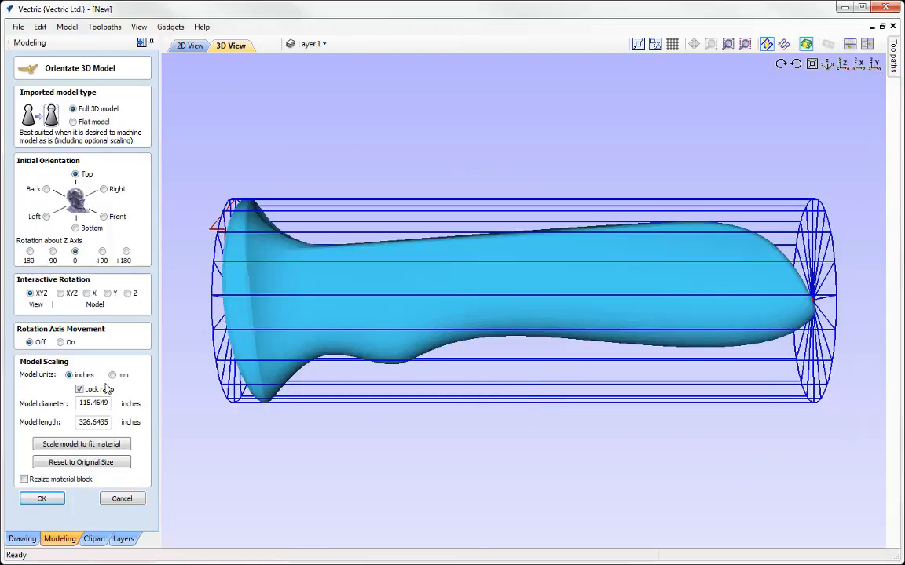
# Turn on Rotation Axis Movement, shift the axis slightly down within the handle's narrow end, and turn the movement off again
pyautogui.click(60, 342)
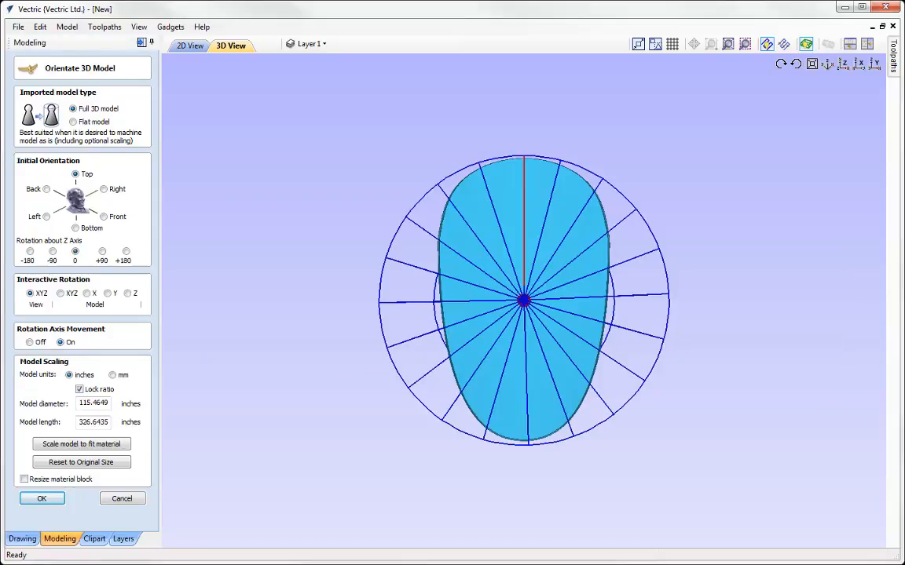
pyautogui.moveTo(666, 303); pyautogui.dragTo(390, 284)
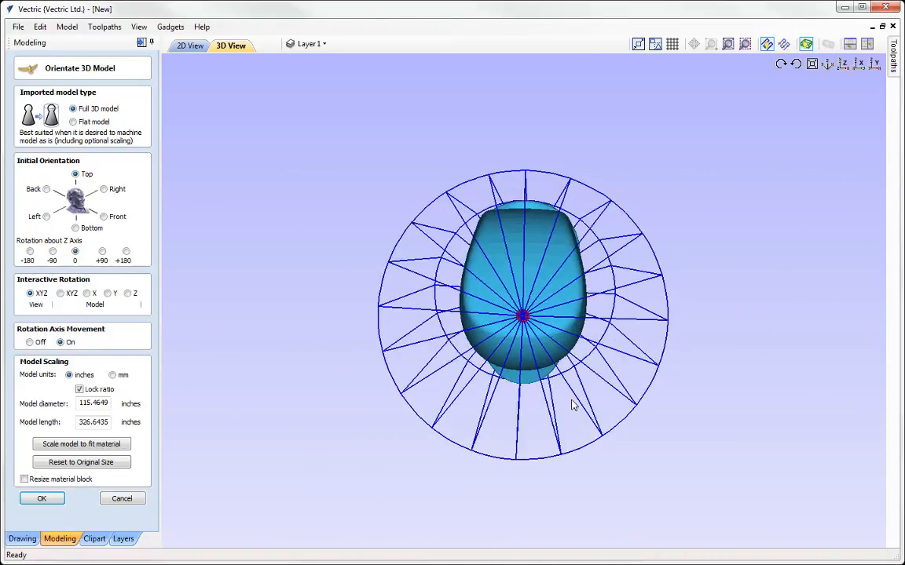
pyautogui.moveTo(571, 406); pyautogui.dragTo(577, 403)
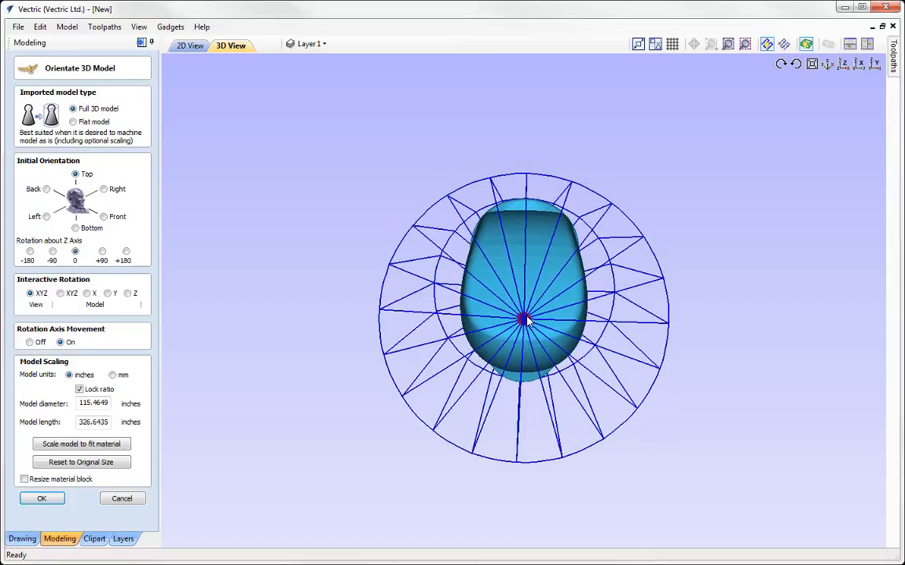
pyautogui.moveTo(524, 319); pyautogui.dragTo(526, 330)
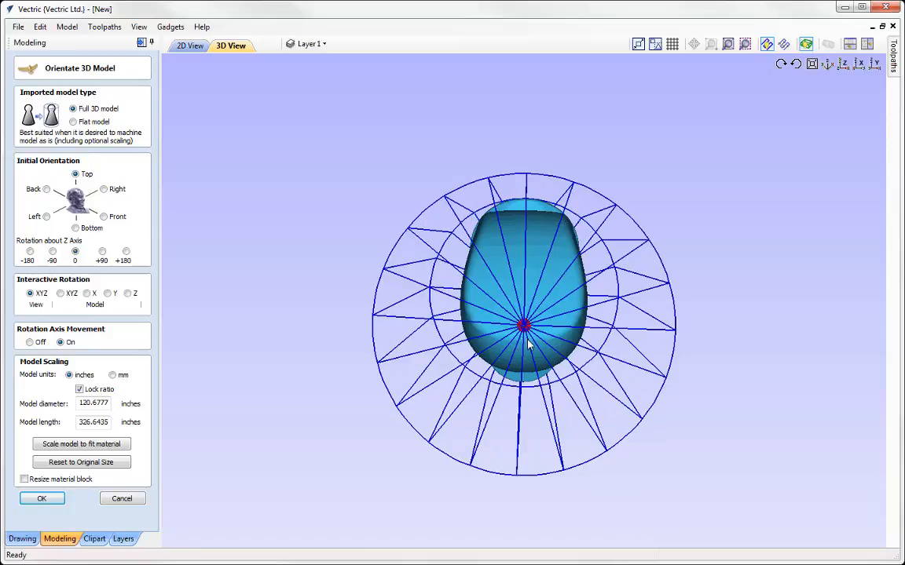
pyautogui.click(30, 343)
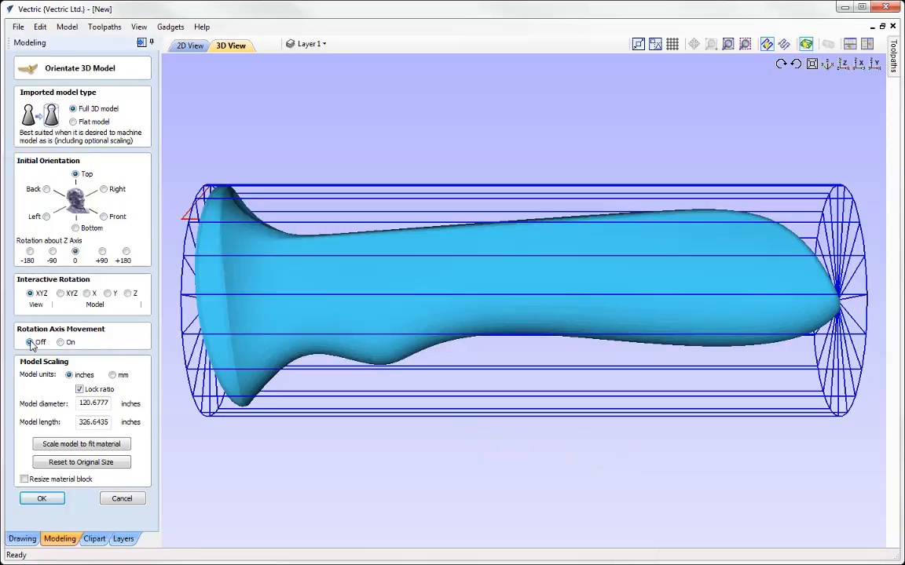
# Examine close up, in the view along Y, how the rotation axis meets the handle's narrow end
pyautogui.moveTo(478, 327); pyautogui.dragTo(549, 312)
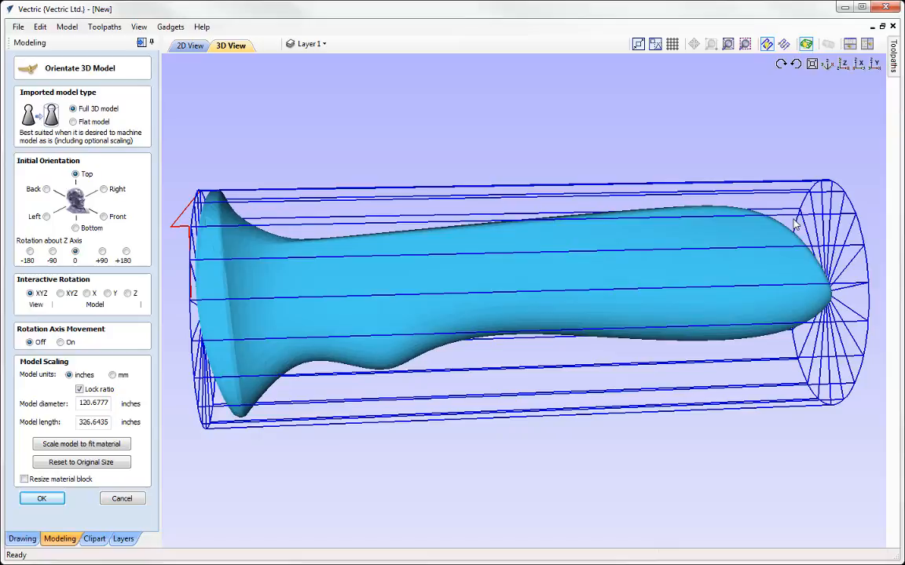
pyautogui.click(874, 65)
pyautogui.scroll(5, 797, 338)
pyautogui.moveTo(796, 338); pyautogui.dragTo(276, 348, button='middle')
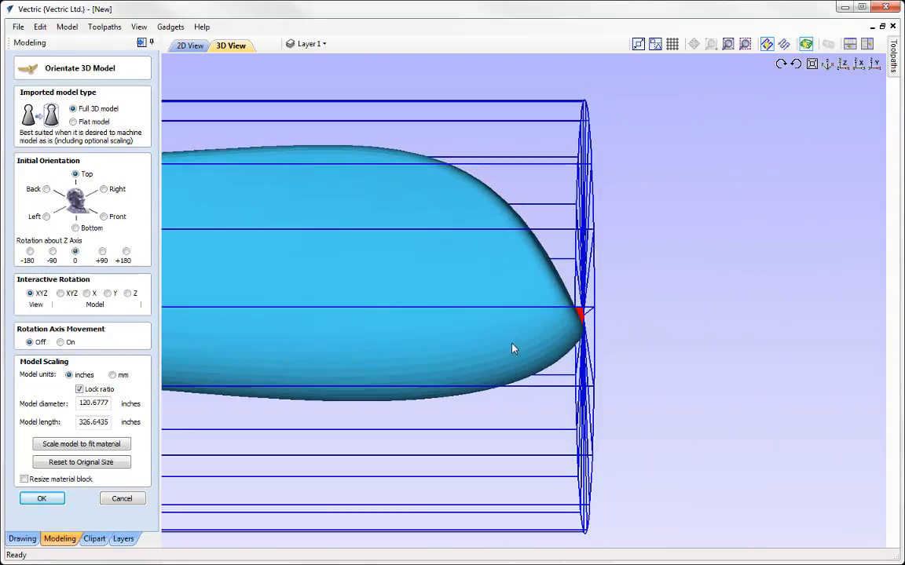
pyautogui.scroll(3, 578, 353)
pyautogui.moveTo(577, 354); pyautogui.dragTo(530, 347, button='middle')
pyautogui.scroll(2, 385, 351)
pyautogui.scroll(2, 531, 347)
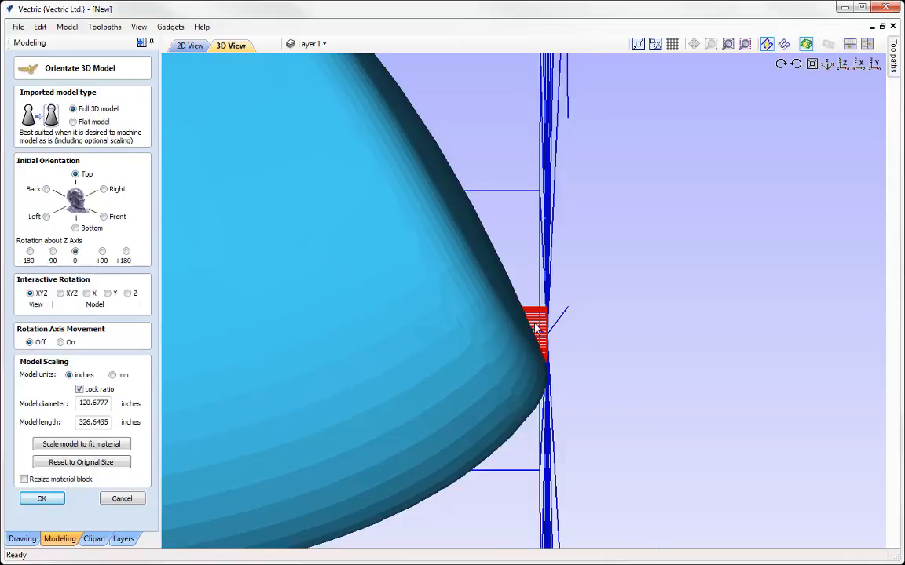
pyautogui.scroll(-2, 536, 328)
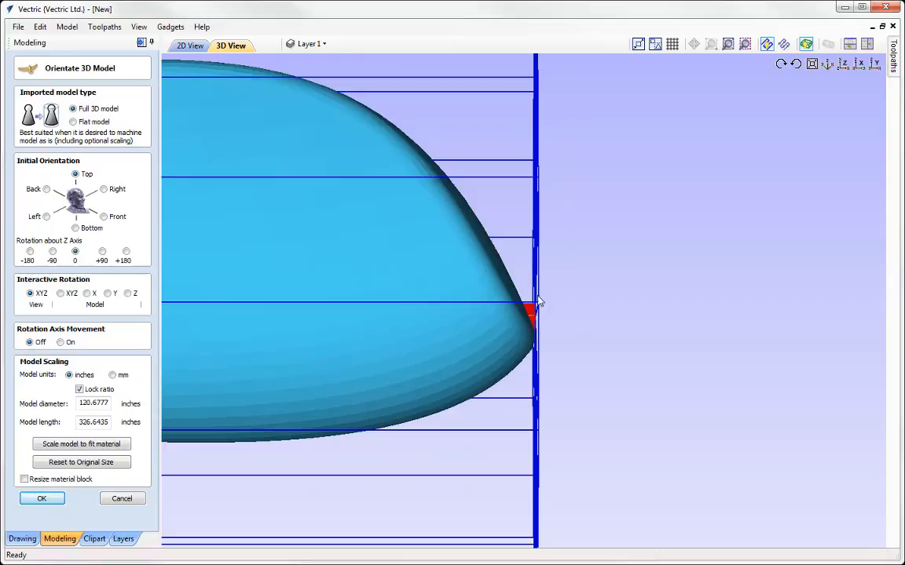
pyautogui.scroll(-2, 538, 343)
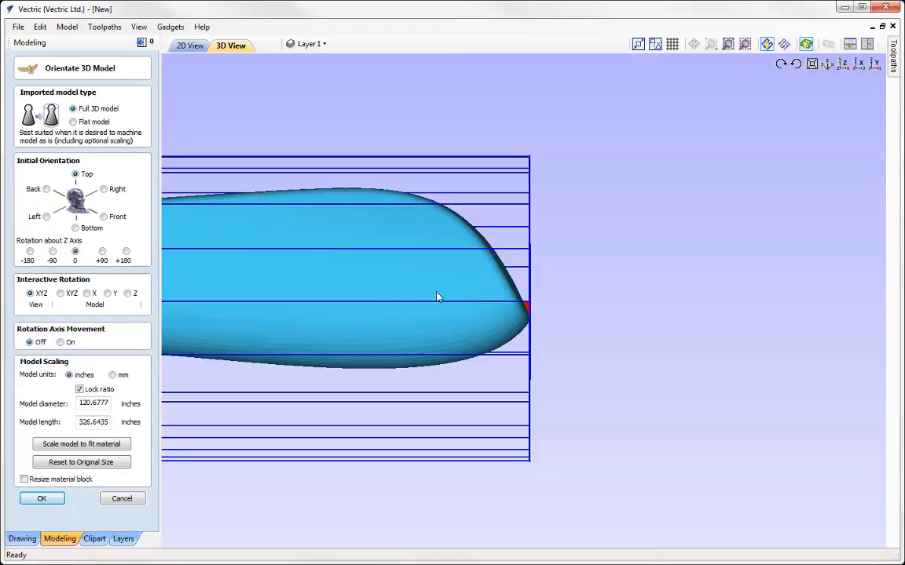
pyautogui.moveTo(436, 297); pyautogui.dragTo(671, 291)
pyautogui.scroll(-3, 670, 291)
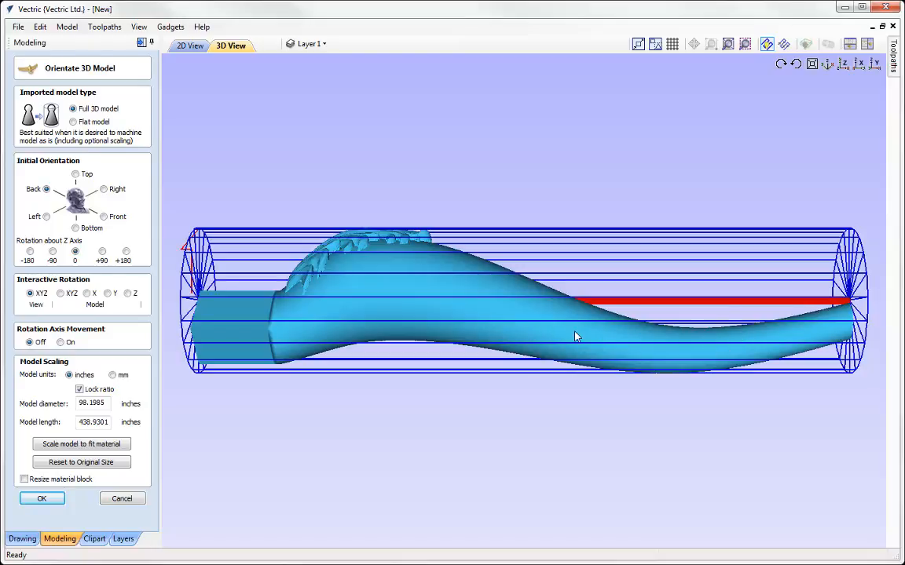
# Rotate the handle slightly about the model's Y axis to raise its narrow end toward the rotation axis, and return interactive rotation to XYZ View
pyautogui.click(108, 294)
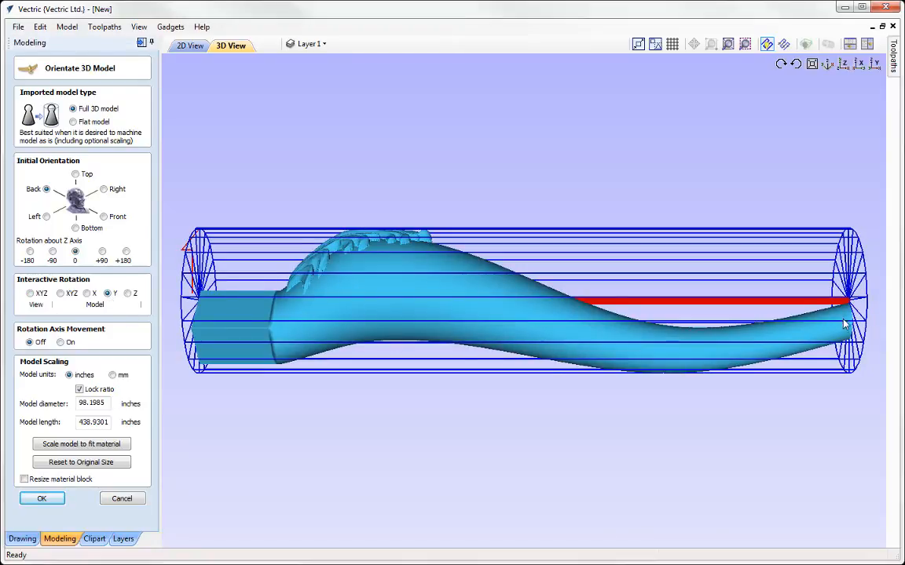
pyautogui.moveTo(842, 323); pyautogui.dragTo(816, 354)
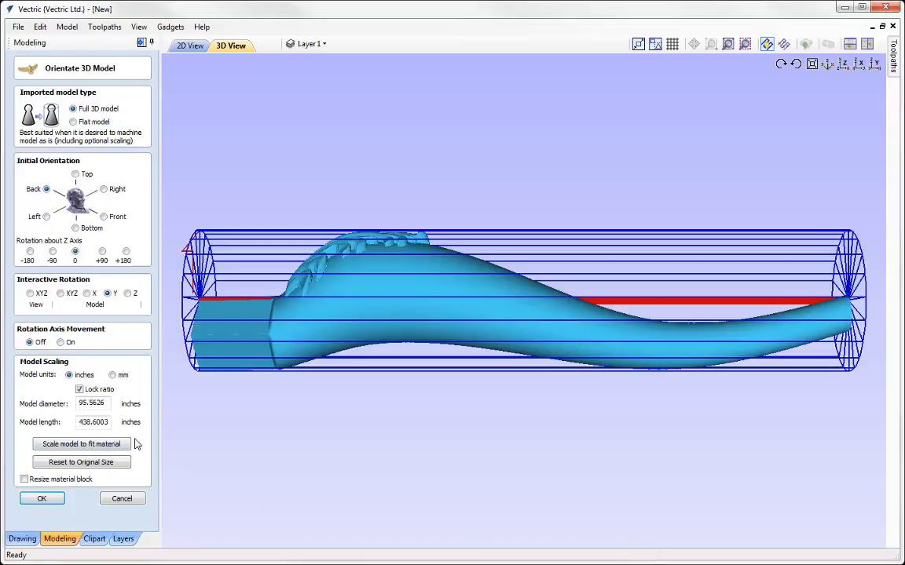
pyautogui.click(30, 294)
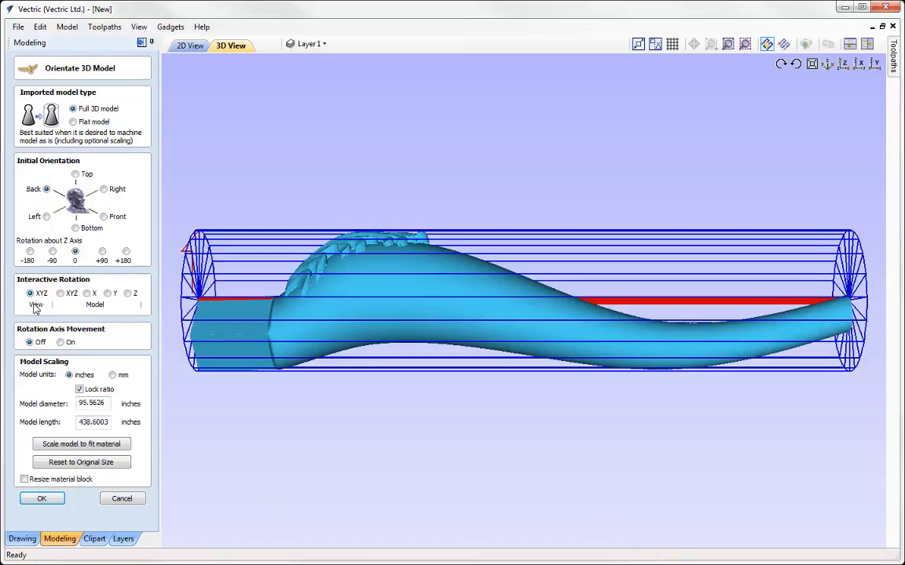
# Turn on Rotation Axis Movement, shift the axis down to the middle of the handle's narrow end in the side view, and turn the movement off
pyautogui.click(60, 342)
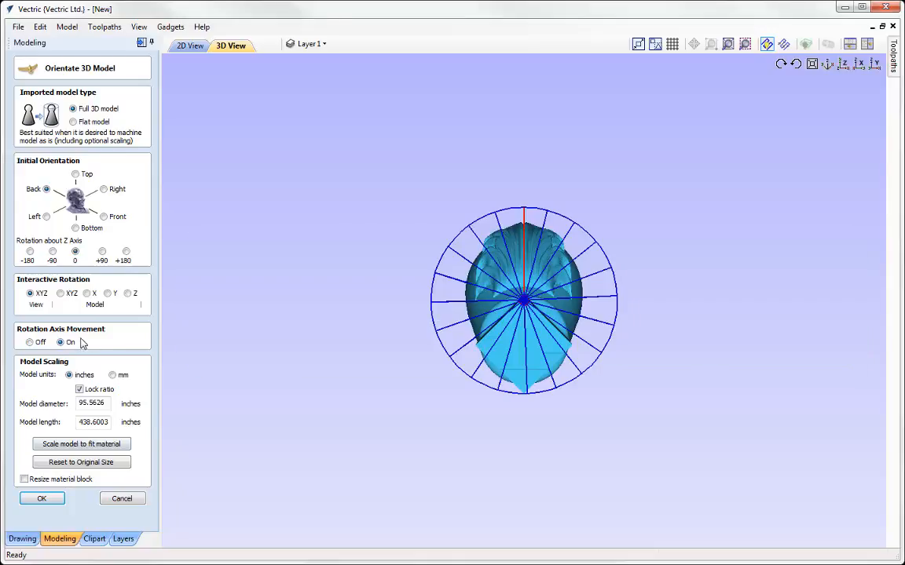
pyautogui.click(876, 62)
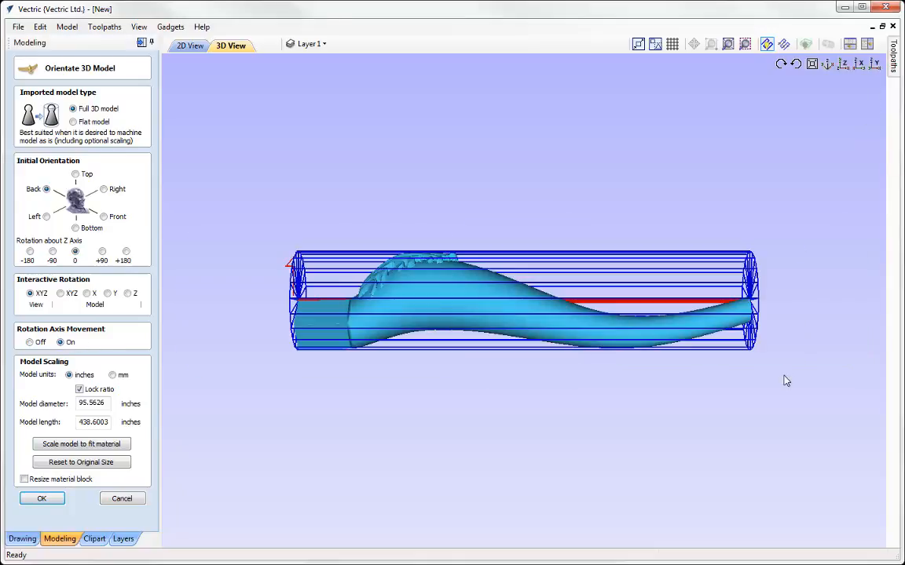
pyautogui.scroll(2, 714, 390)
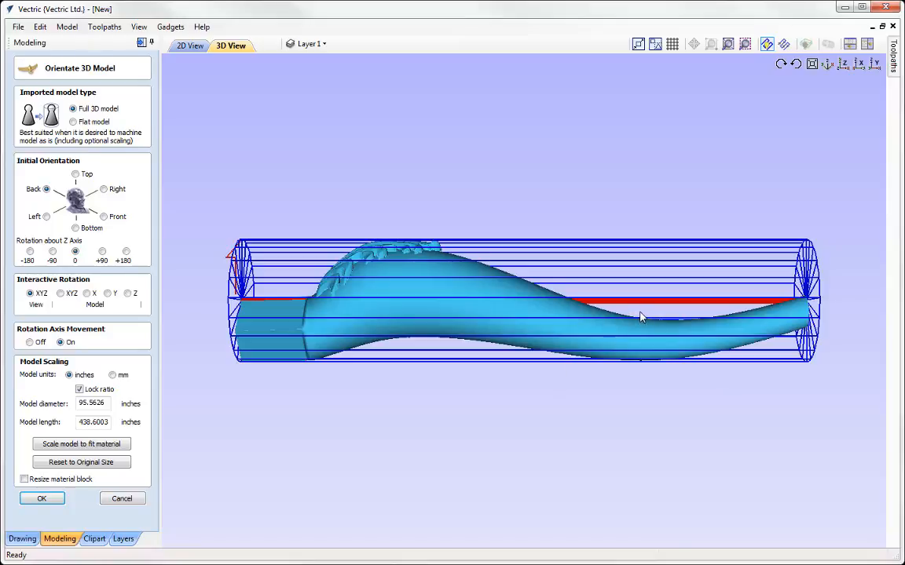
pyautogui.moveTo(640, 318); pyautogui.dragTo(633, 336)
pyautogui.press('Down')
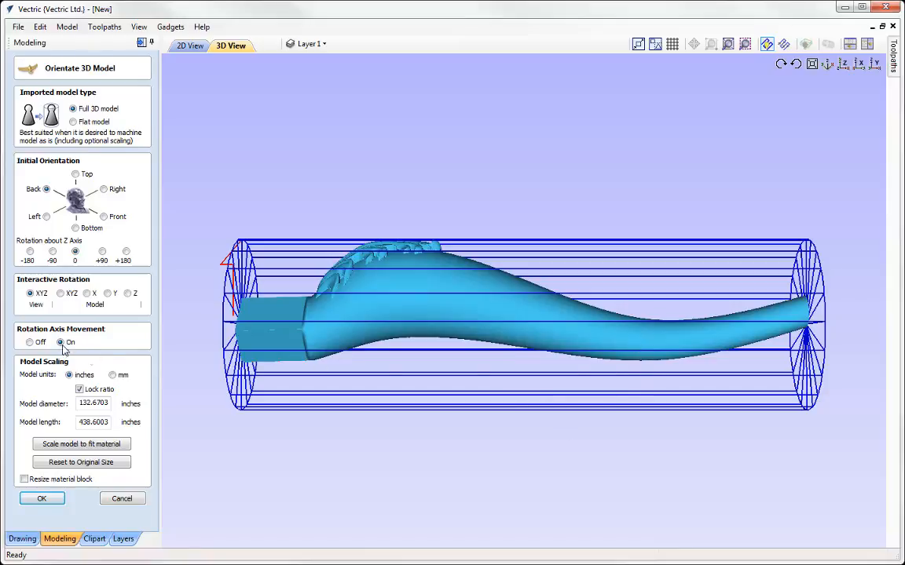
pyautogui.click(29, 342)
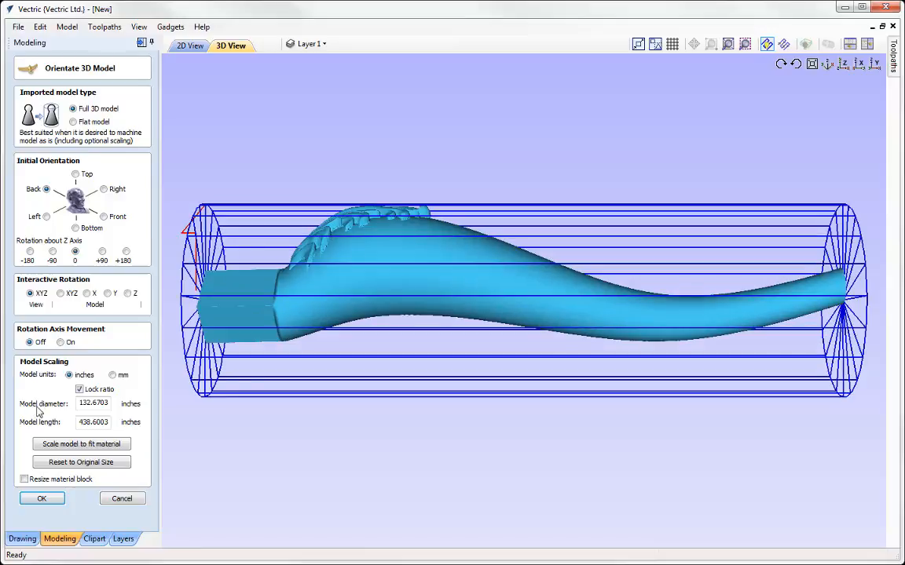
# Examine from several sides how the handle sits around the rotation axis and inside its bounding cylinder
pyautogui.moveTo(489, 276); pyautogui.dragTo(728, 292)
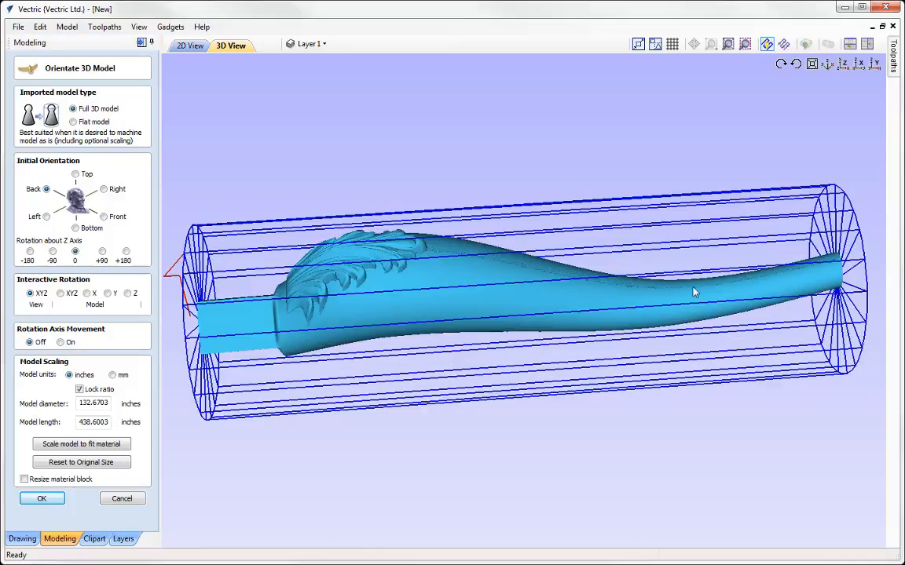
pyautogui.moveTo(525, 329); pyautogui.dragTo(563, 317)
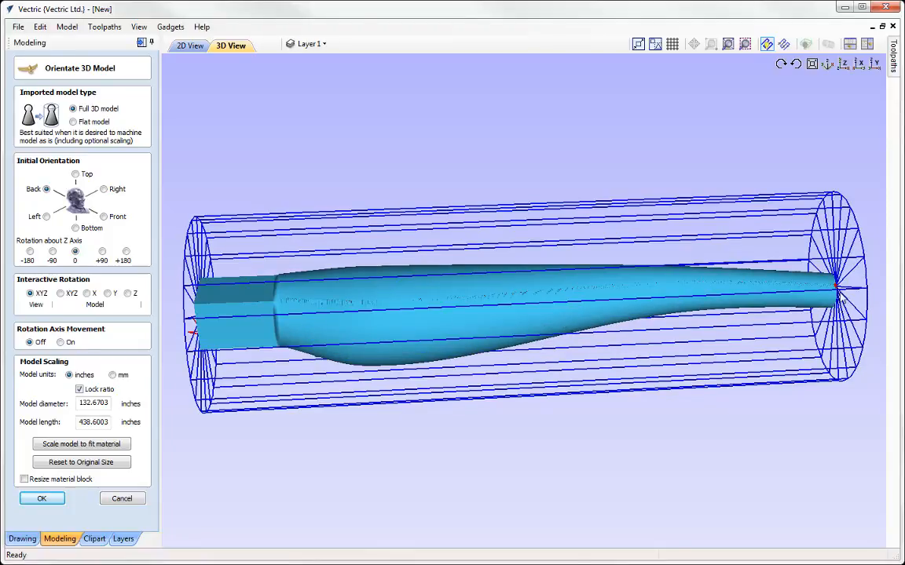
pyautogui.moveTo(579, 339); pyautogui.dragTo(503, 294)
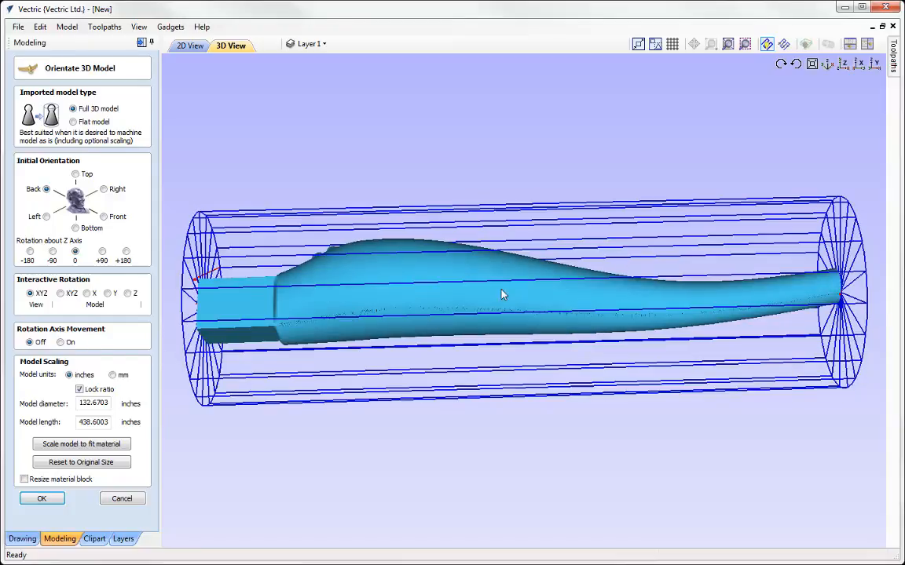
pyautogui.moveTo(591, 341); pyautogui.dragTo(479, 346)
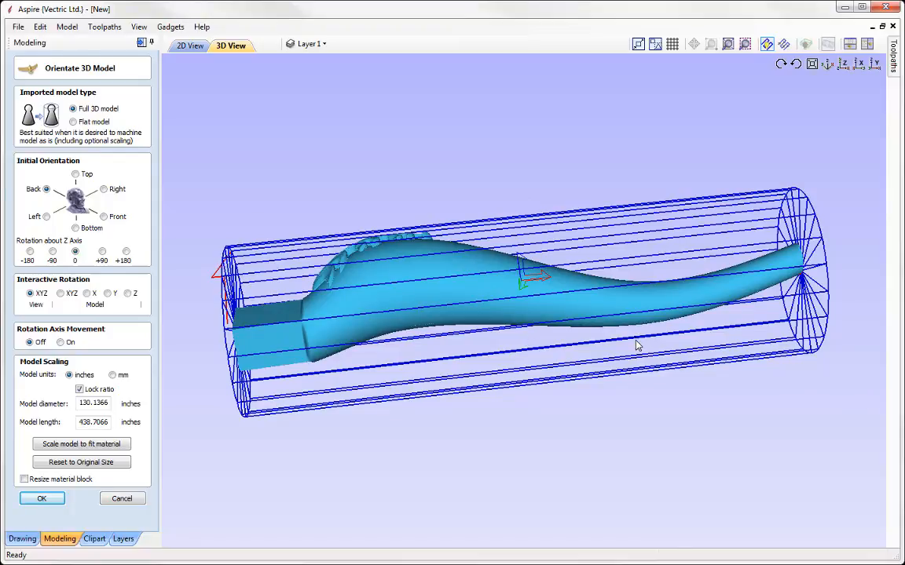
pyautogui.moveTo(637, 346); pyautogui.dragTo(638, 347)
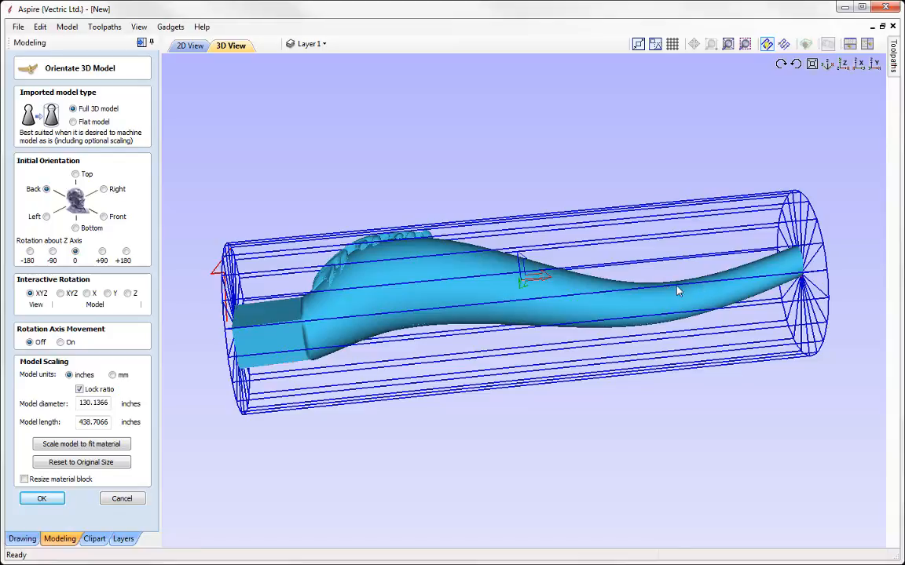
pyautogui.moveTo(664, 292); pyautogui.dragTo(191, 250)
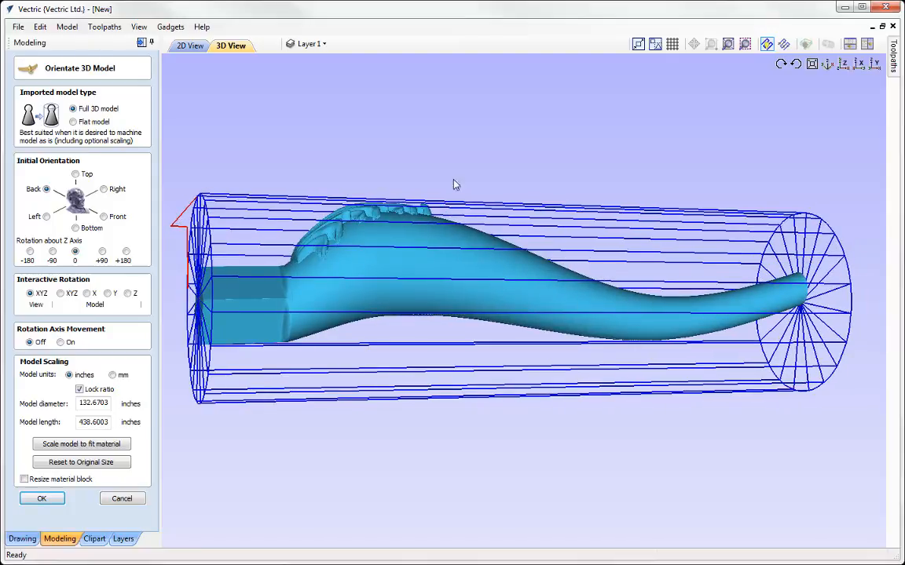
pyautogui.click(844, 64)
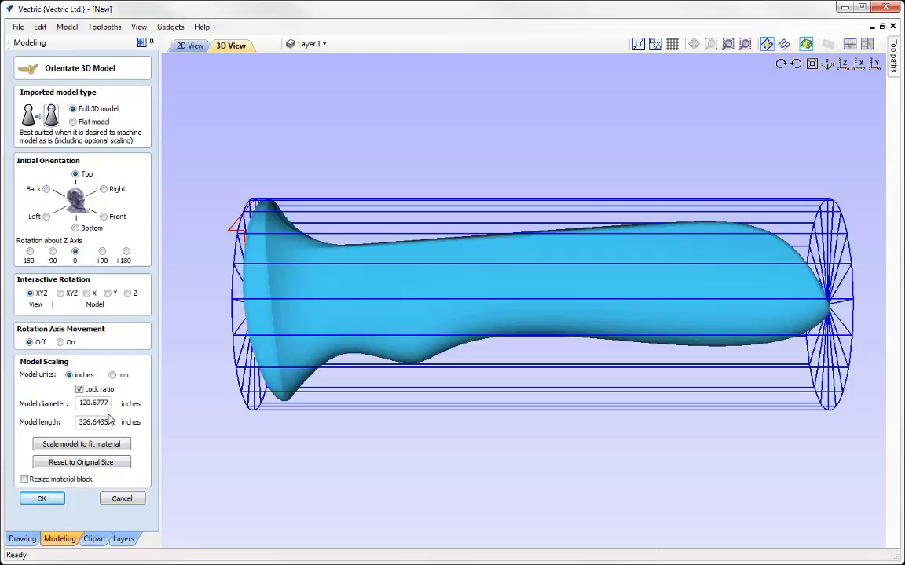
# Set the model units to mm and scale the solid handle to fit the material, resetting it to original size once for comparison
pyautogui.click(112, 375)
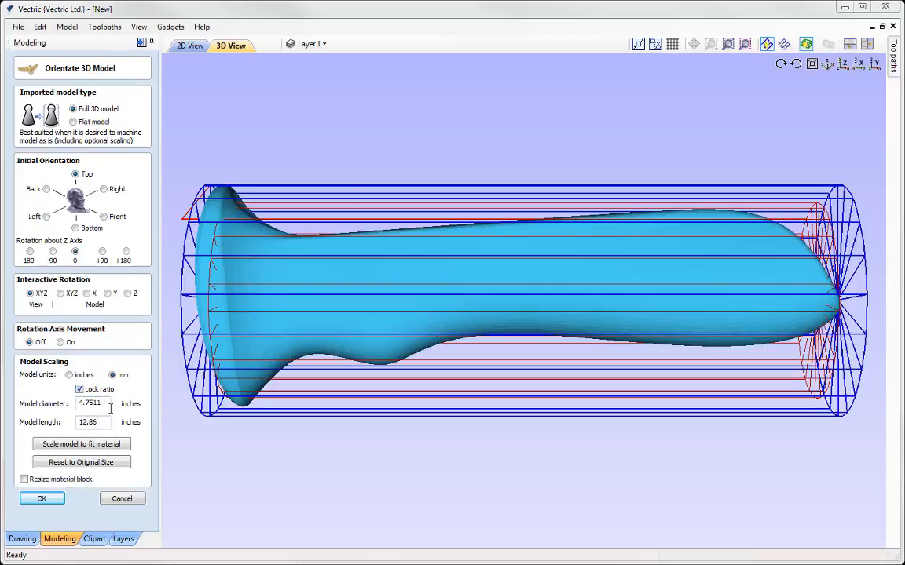
pyautogui.click(92, 445)
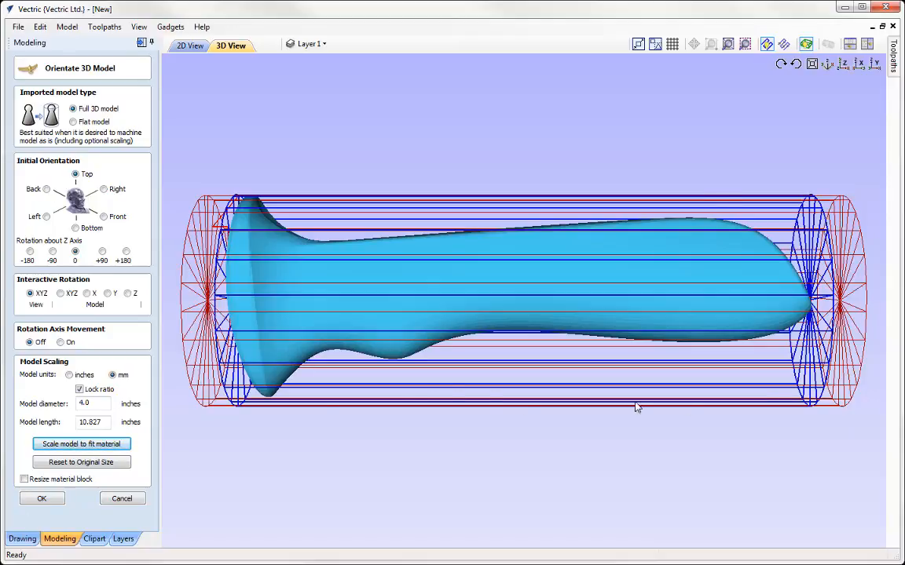
pyautogui.click(78, 462)
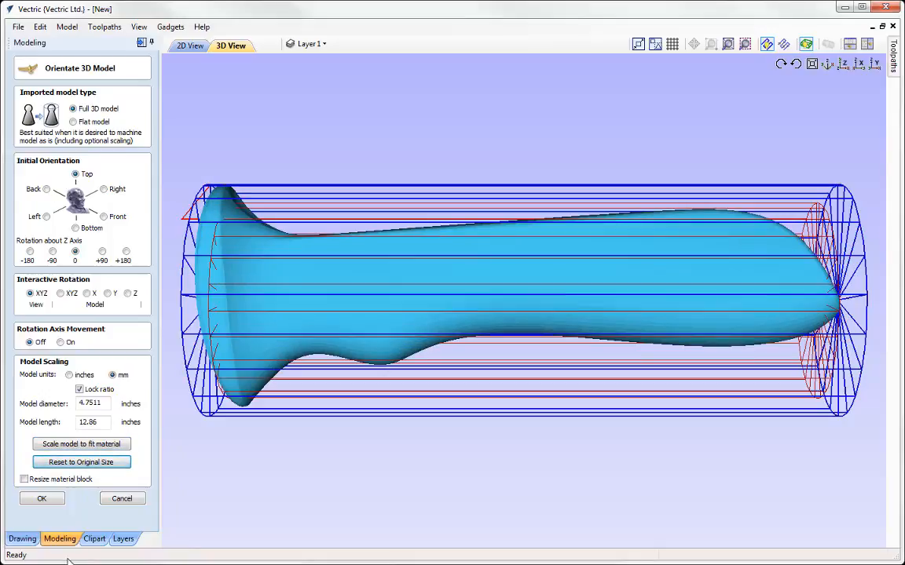
pyautogui.click(95, 445)
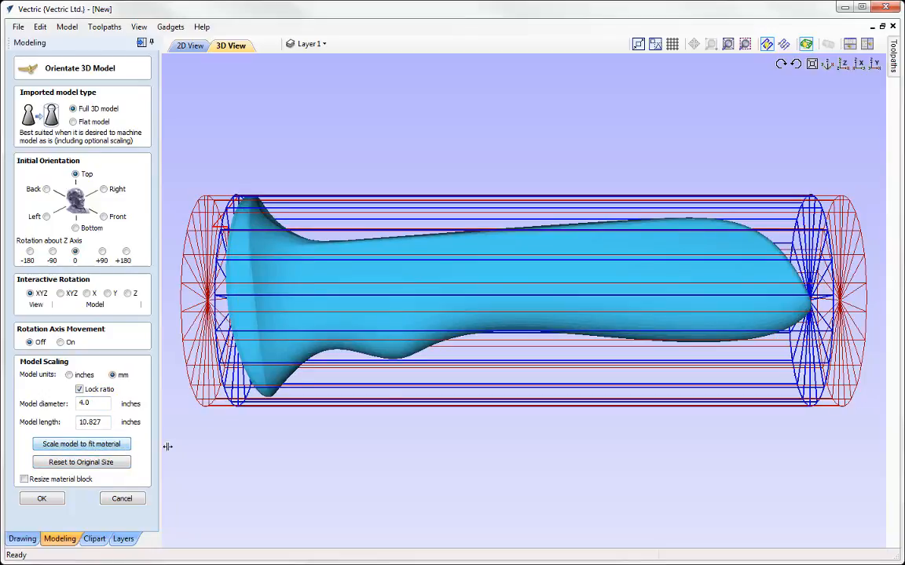
pyautogui.moveTo(410, 365); pyautogui.dragTo(752, 279)
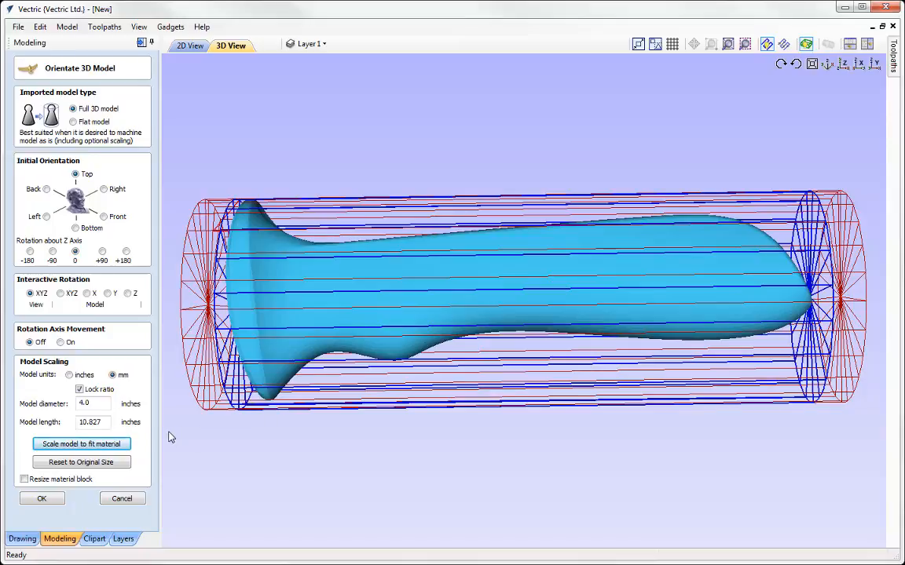
# Set the model length to 10 inches with the ratio locked, after trying 9.5 inches, and accept the model's orientation and scaling
pyautogui.moveTo(106, 423); pyautogui.dragTo(57, 421)
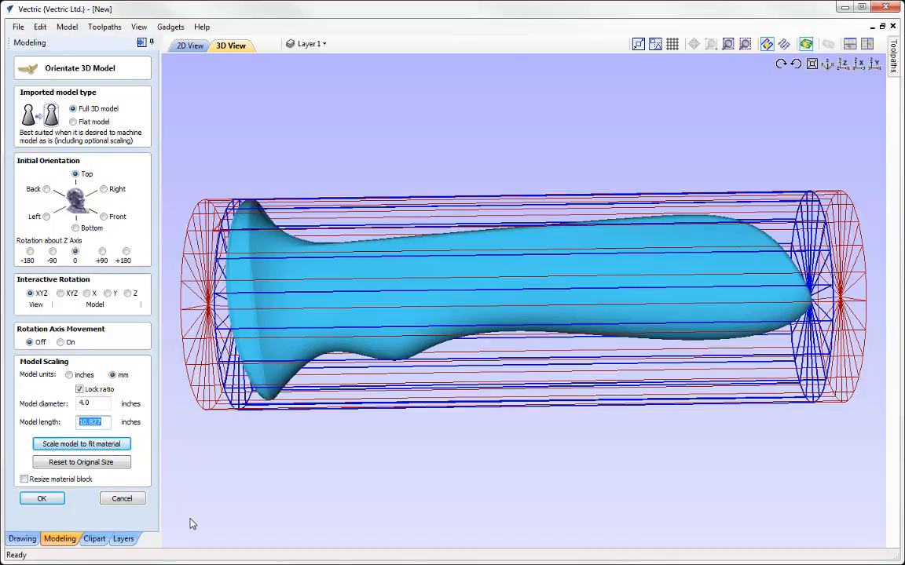
pyautogui.write('9')
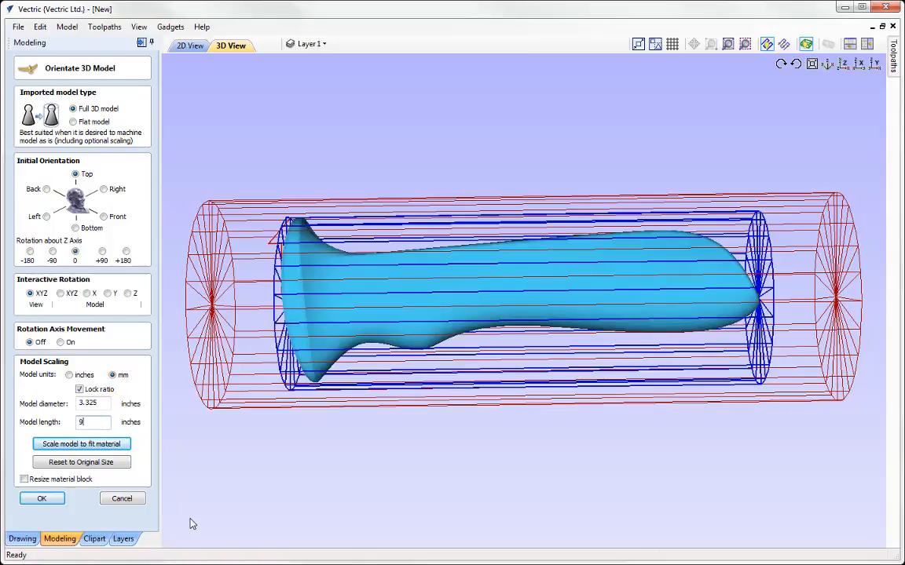
pyautogui.write('.5')
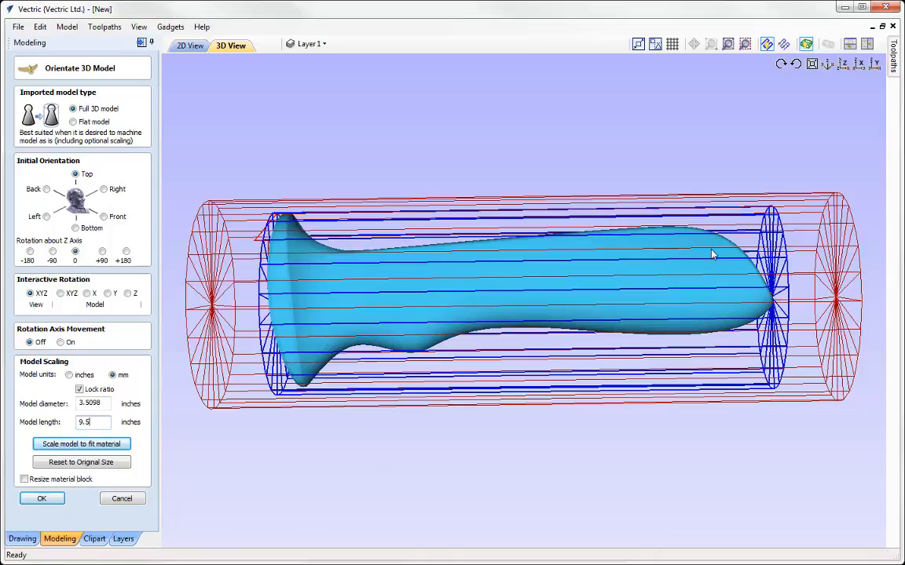
pyautogui.moveTo(98, 422); pyautogui.dragTo(57, 425)
pyautogui.write('10')
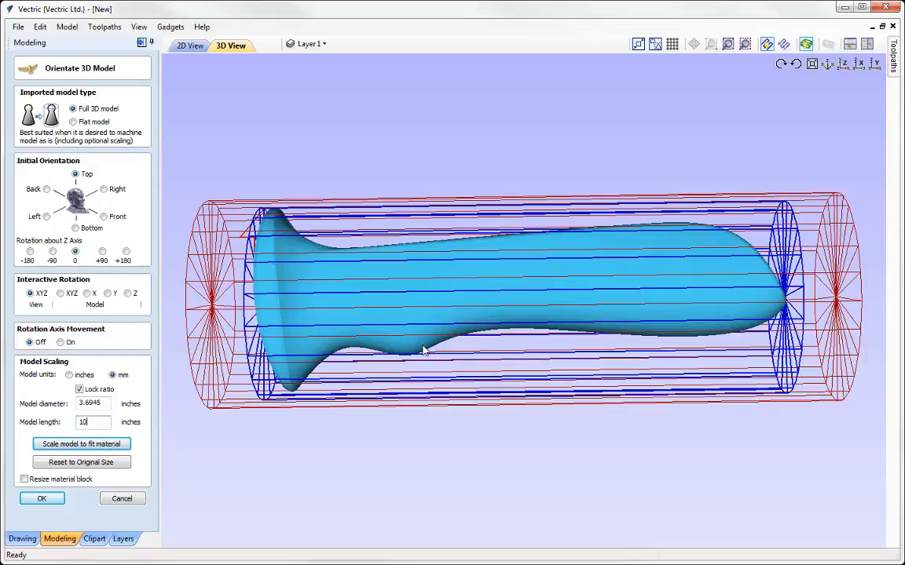
pyautogui.click(43, 498)
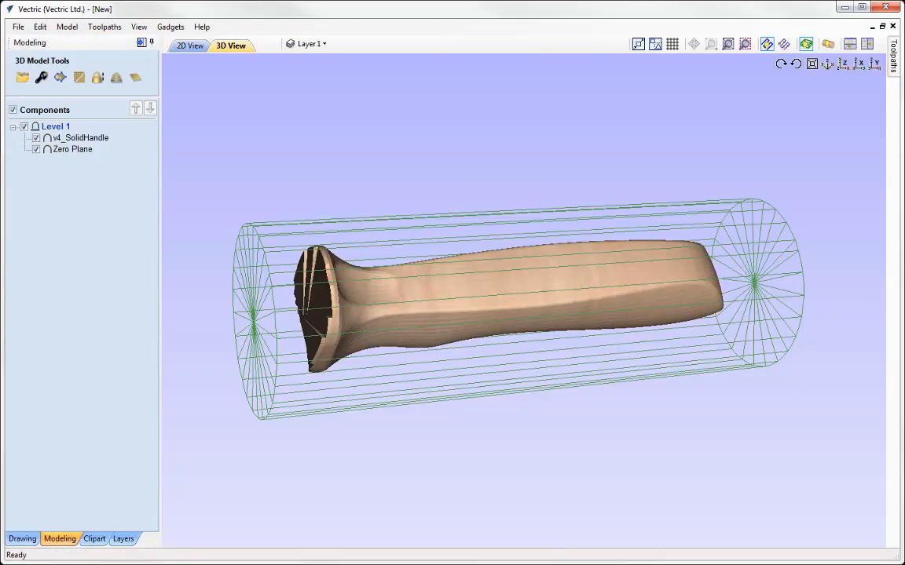
# Inspect the imported handle from several sides, return to the side view, and hide the material block
pyautogui.moveTo(466, 334); pyautogui.dragTo(369, 196)
pyautogui.moveTo(322, 408); pyautogui.dragTo(545, 399)
pyautogui.moveTo(616, 208); pyautogui.dragTo(563, 165)
pyautogui.click(874, 63)
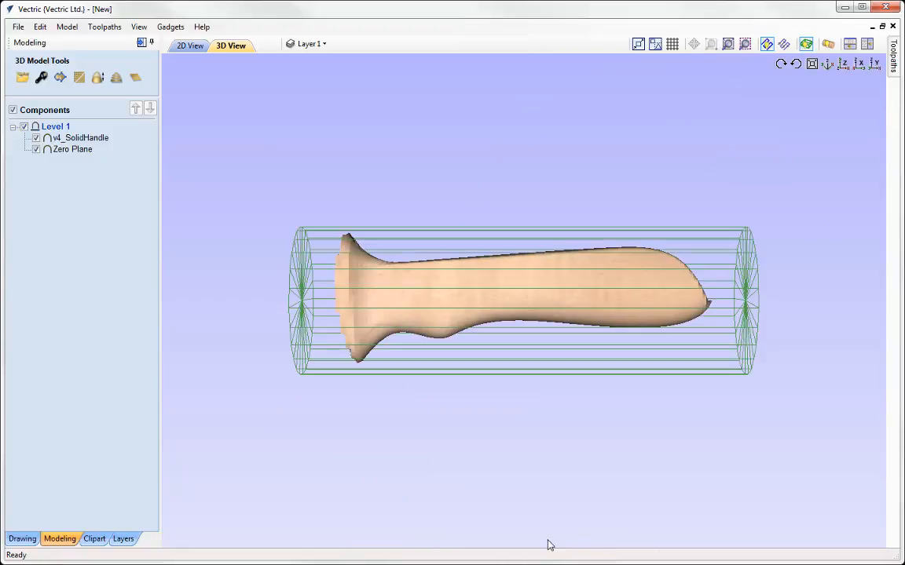
pyautogui.click(805, 45)
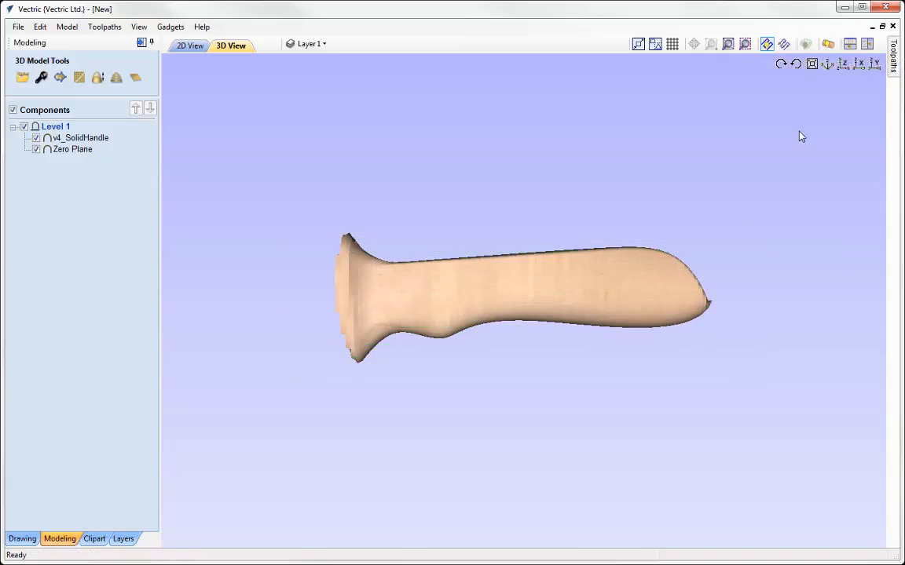
# Turn off automatic wrapping in the 3D view to examine the handle as a flat relief, and restore the wrapped display
pyautogui.click(829, 45)
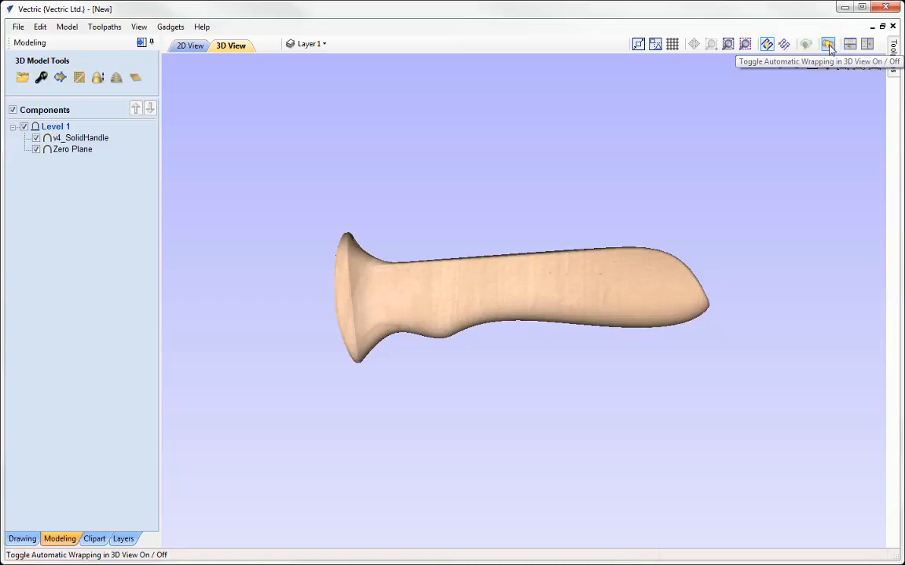
pyautogui.click(830, 46)
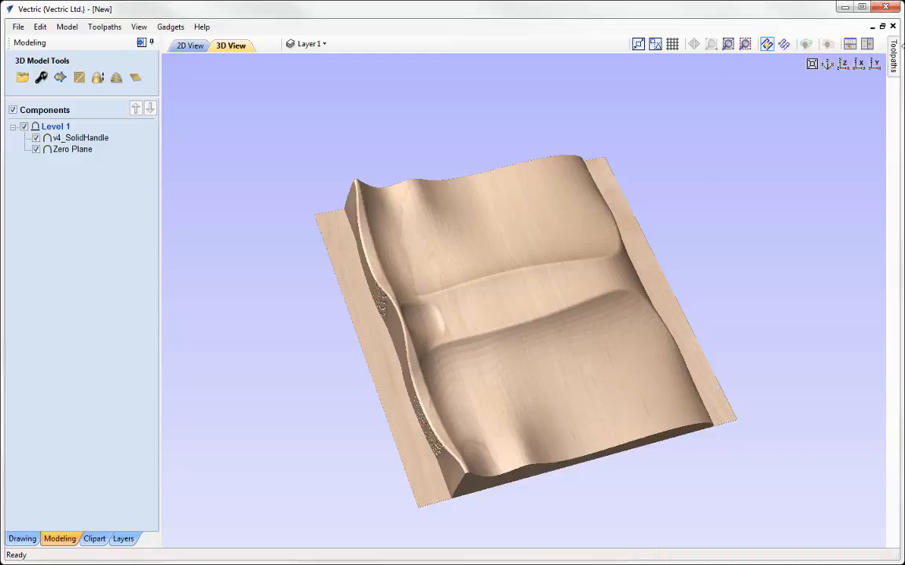
pyautogui.click(828, 44)
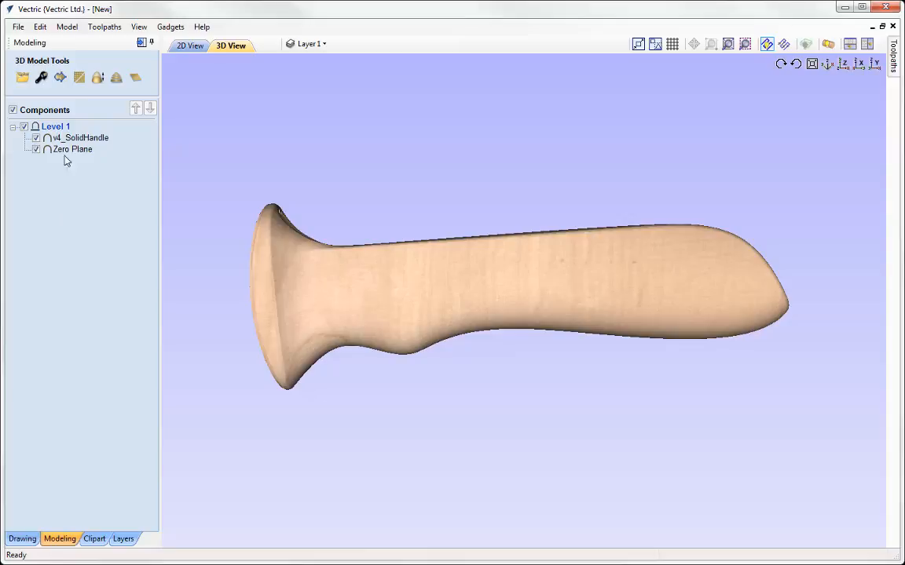
# Change the v4_SolidHandle component's combine mode to Merge in its component properties
pyautogui.moveTo(66, 154)
pyautogui.moveTo(245, 201); pyautogui.dragTo(246, 202)
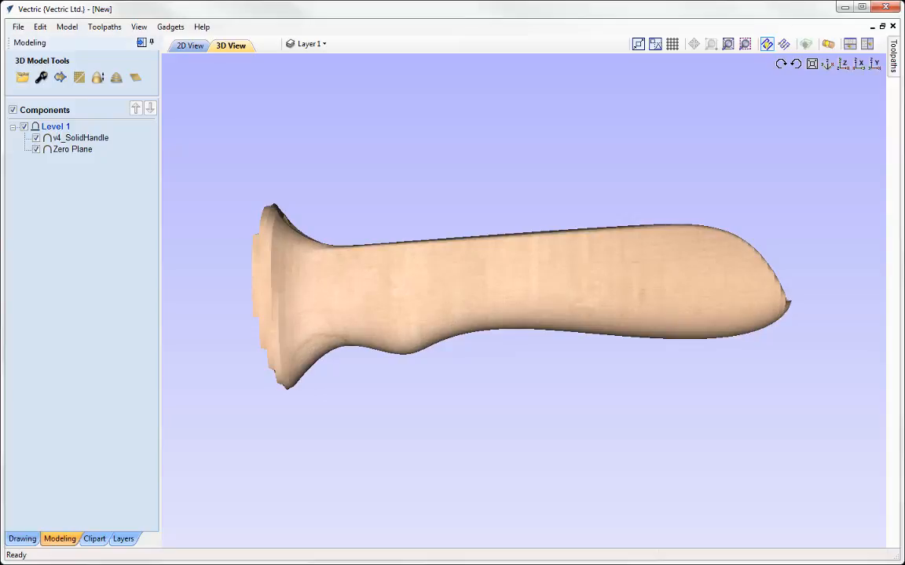
pyautogui.click(74, 138)
pyautogui.click(41, 76)
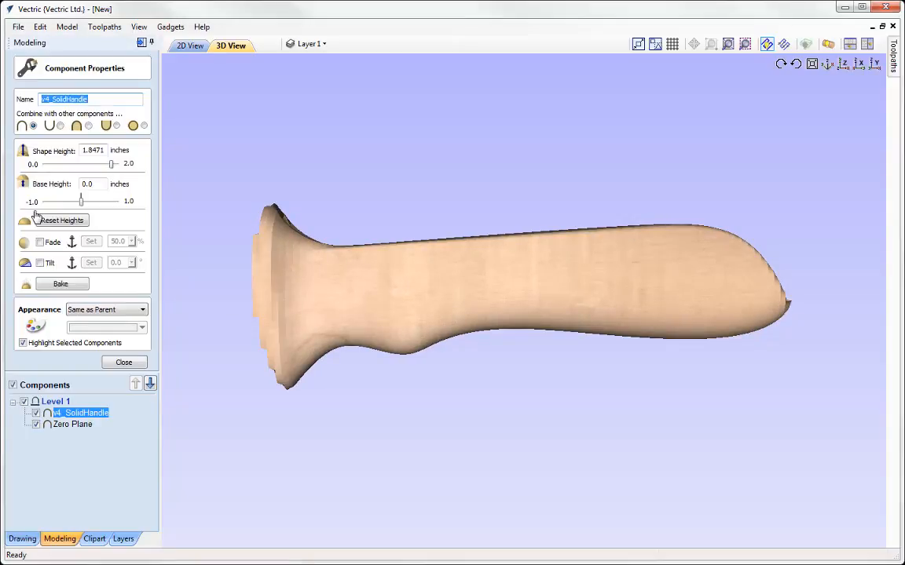
pyautogui.click(88, 127)
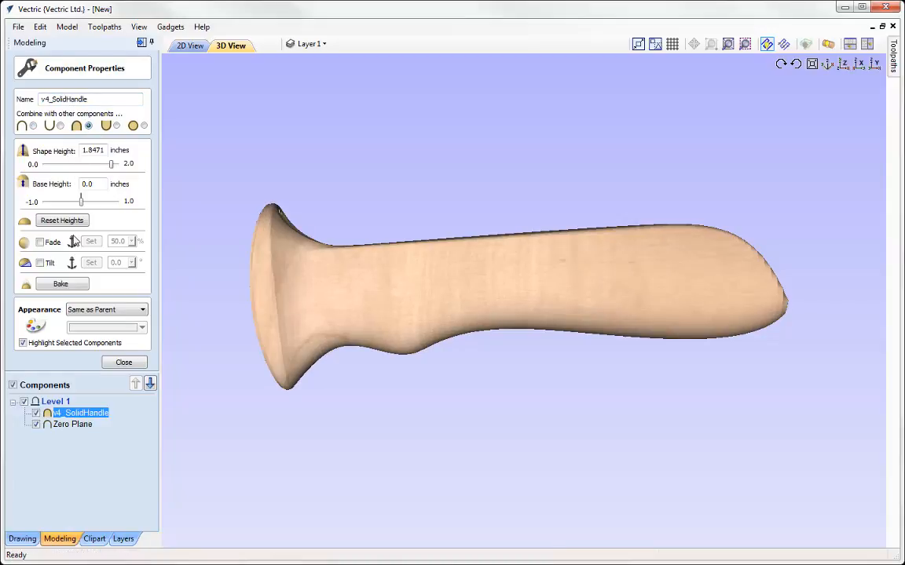
# Set the Zero Plane component's base height to 0.5 inches
pyautogui.click(75, 425)
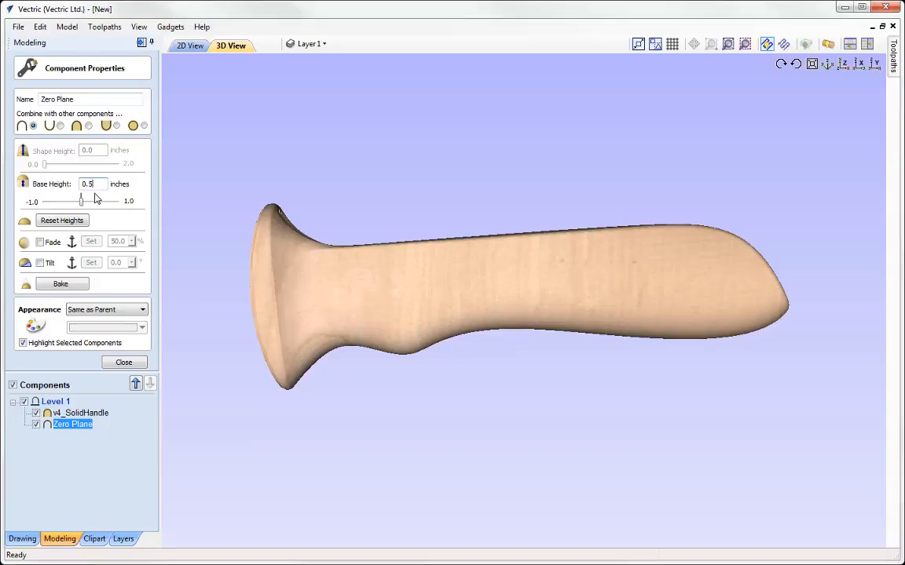
pyautogui.press('space')
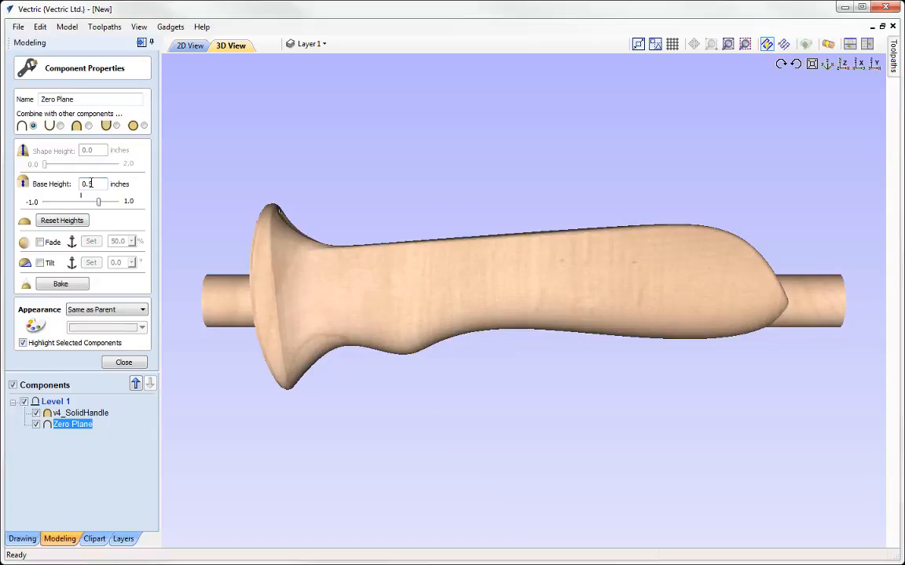
# Set the Zero Plane component's base height to 0.25 inches and close its component properties
pyautogui.click(90, 184)
pyautogui.write('25')
pyautogui.press('Return')
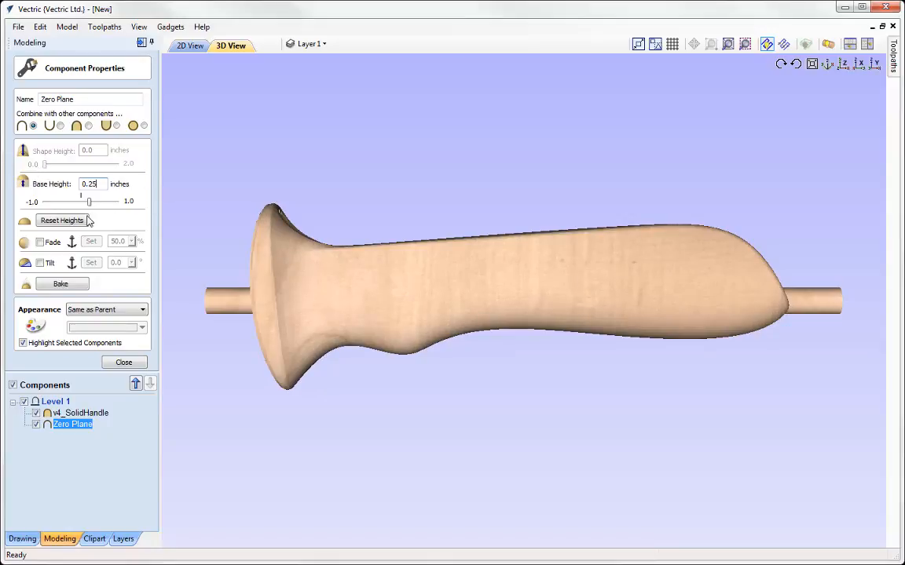
pyautogui.click(123, 364)
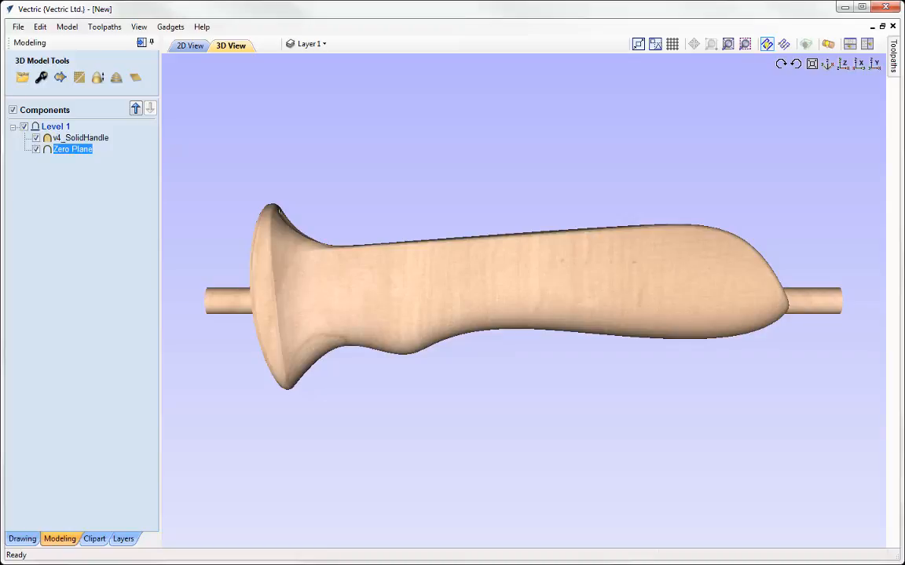
# Open the toolpath material setup with a 4.0 inch cylinder diameter and the XY datum at the lower-left corner
pyautogui.click(141, 42)
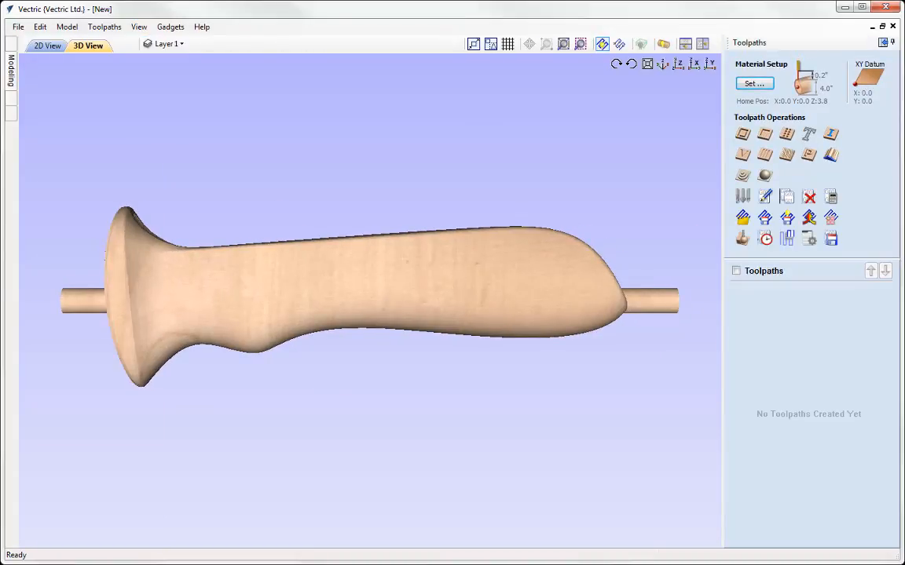
pyautogui.click(753, 83)
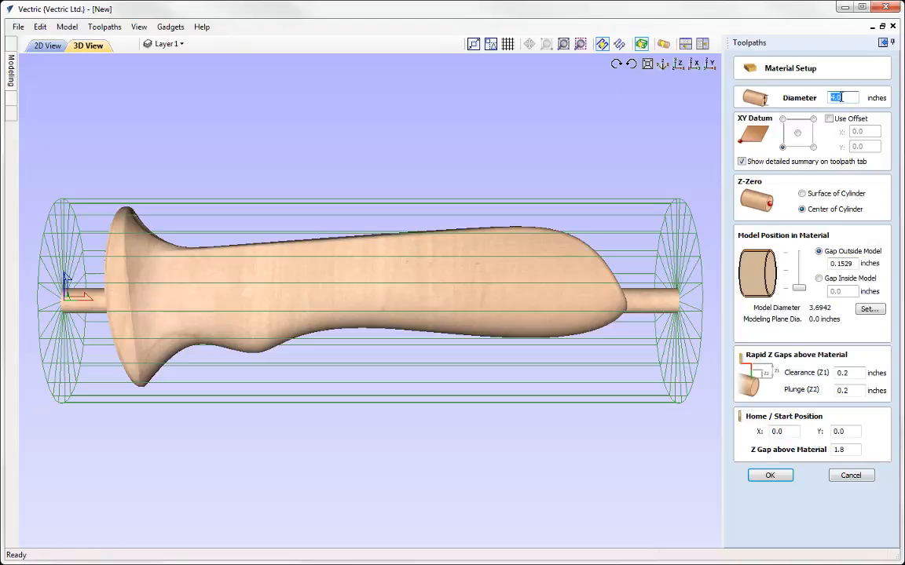
pyautogui.click(839, 97)
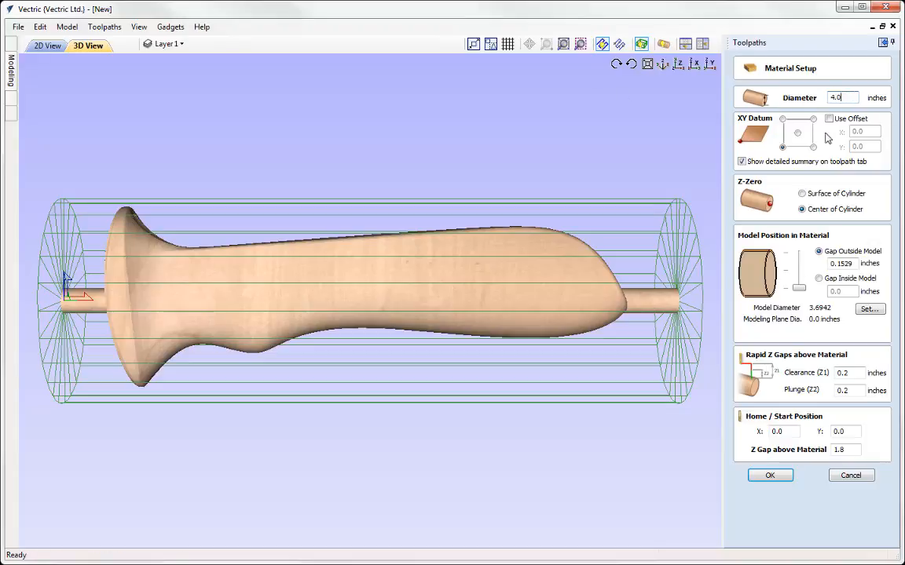
pyautogui.click(782, 147)
# Set the rapid Z gaps above the material to 0.5 inches clearance (Z1) and 0.25 inches plunge (Z2)
pyautogui.moveTo(844, 376); pyautogui.dragTo(852, 375)
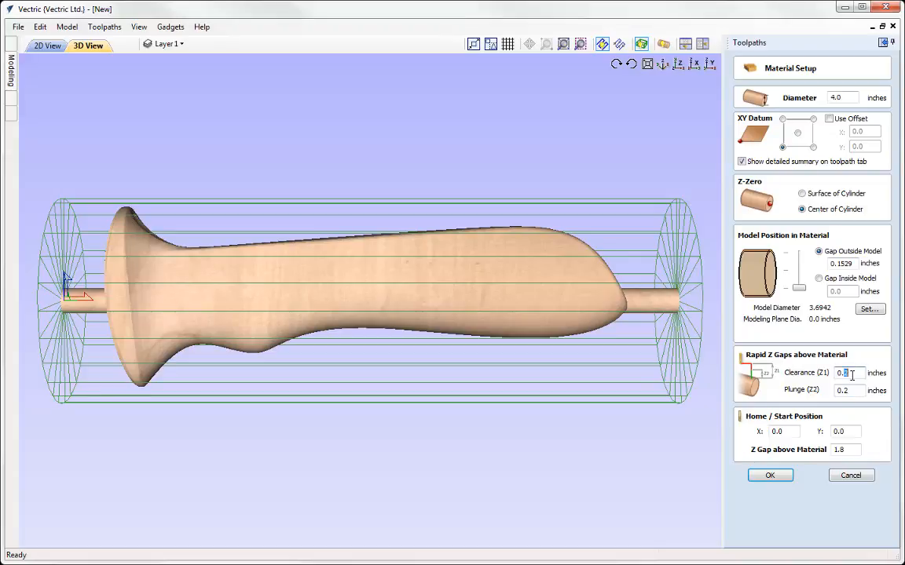
pyautogui.write('5')
pyautogui.press('Tab')
pyautogui.write('0.5')
pyautogui.doubleClick(847, 390)
pyautogui.write('25')
# Set the home position's Z gap above material to 2.5 inches and accept the material setup
pyautogui.doubleClick(835, 449)
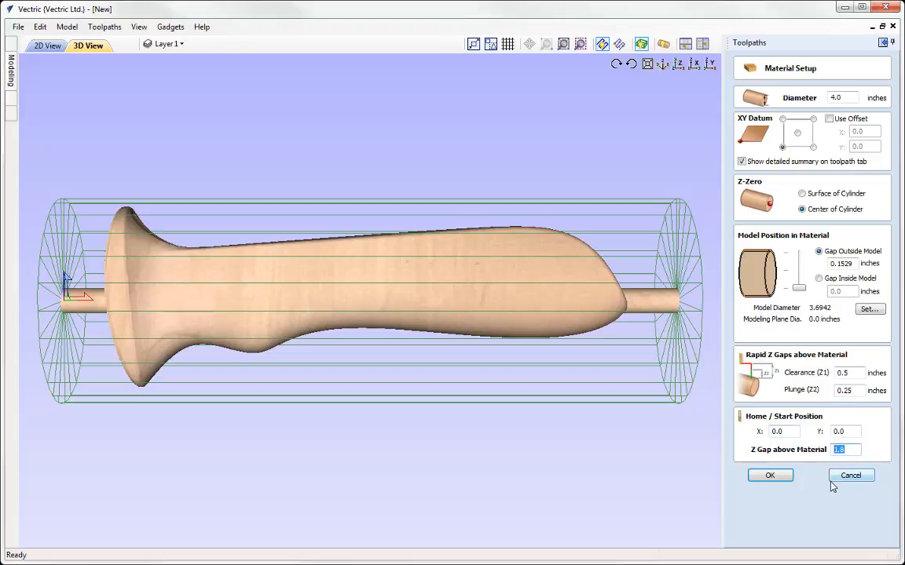
pyautogui.write('2.5')
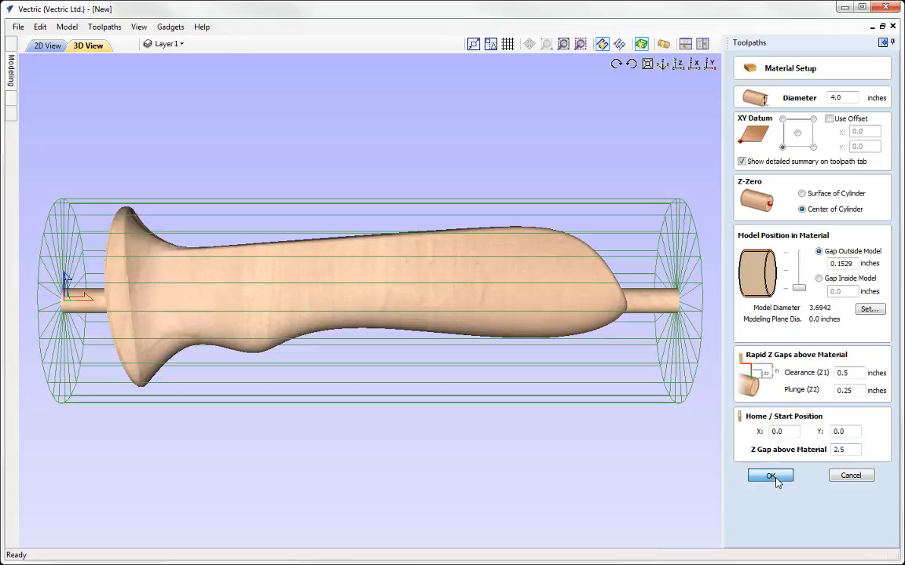
pyautogui.click(771, 476)
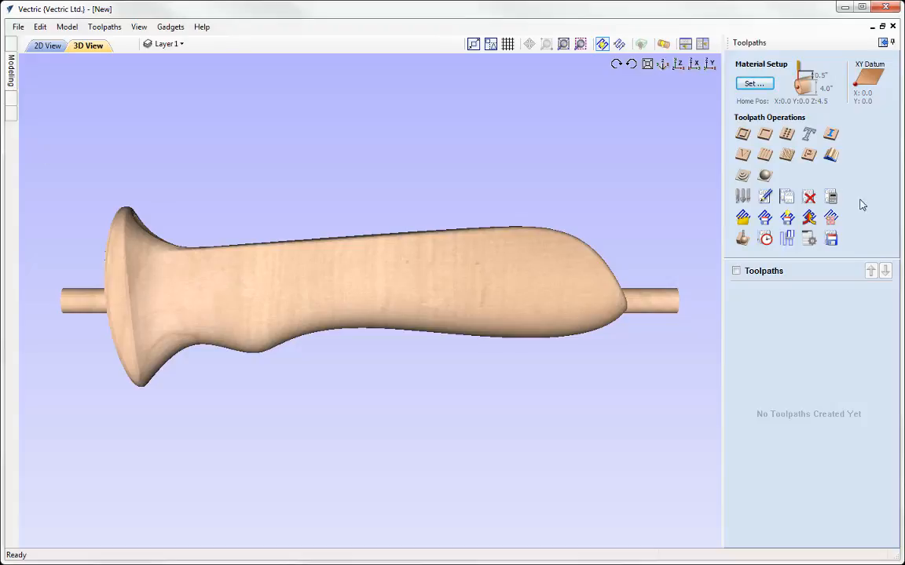
# Create a rough machining toolpath and choose the Ball Nose (0.25 inch) from the tool database
pyautogui.click(742, 177)
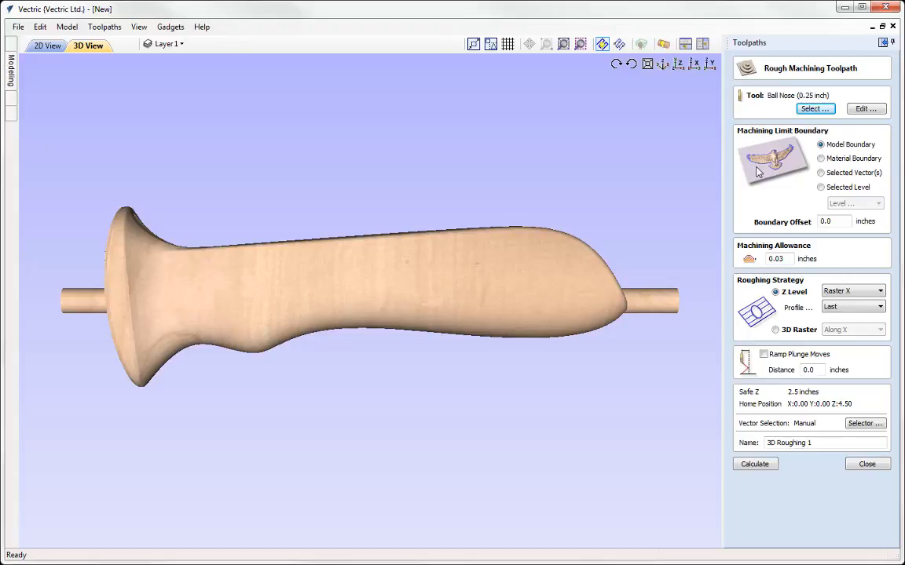
pyautogui.click(814, 109)
pyautogui.click(345, 299)
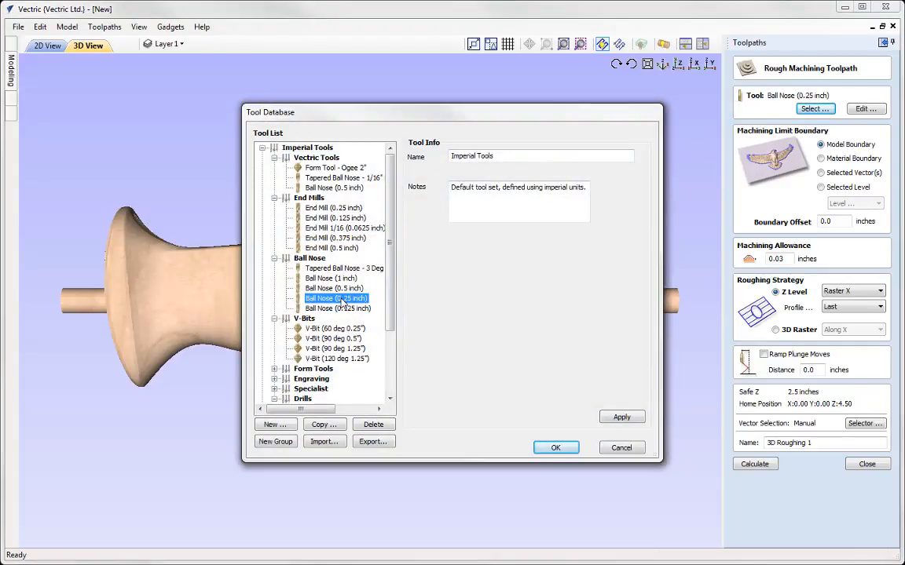
pyautogui.click(553, 447)
# Edit the roughing tool to use a 0.25 inch pass depth and a 40% stepover
pyautogui.click(865, 108)
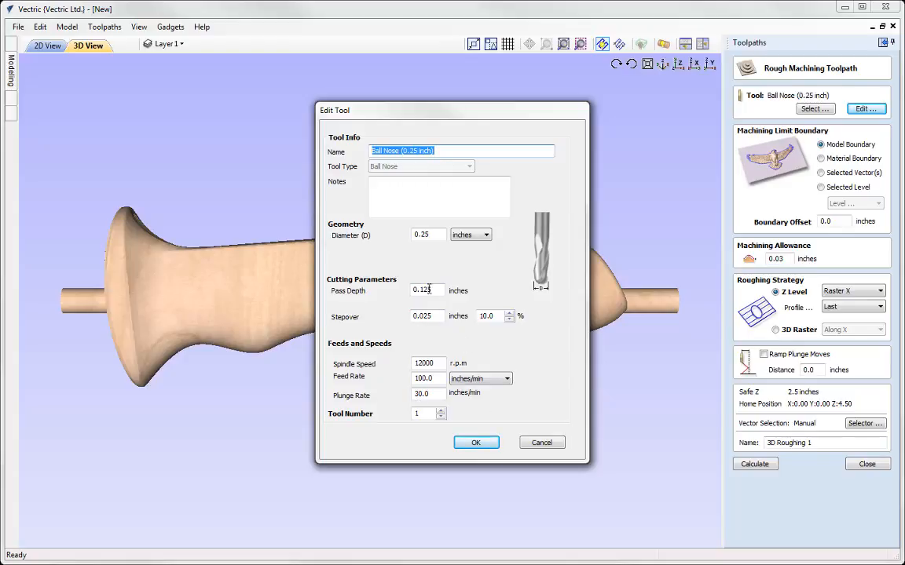
pyautogui.moveTo(419, 290); pyautogui.dragTo(452, 285)
pyautogui.write('25')
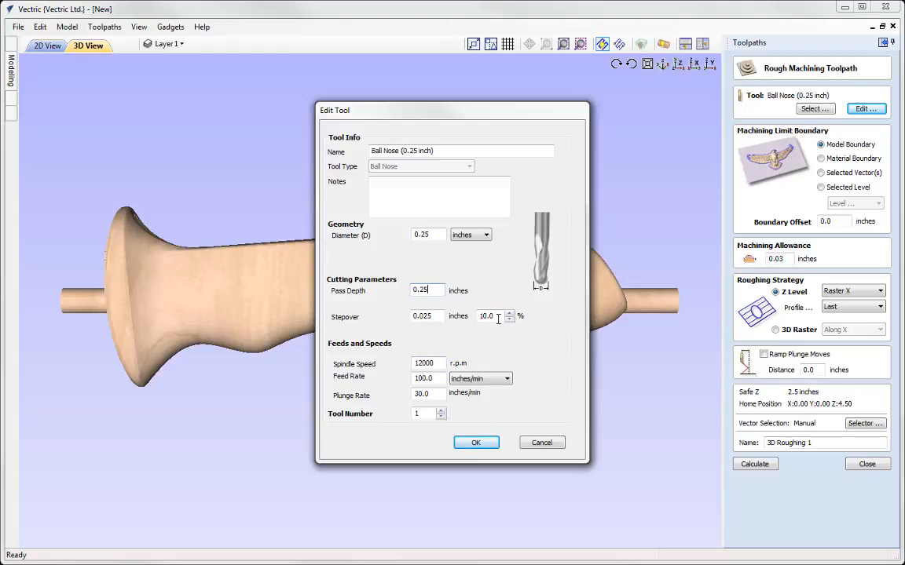
pyautogui.moveTo(496, 317); pyautogui.dragTo(444, 260)
pyautogui.write('40')
pyautogui.click(476, 444)
pyautogui.click(477, 445)
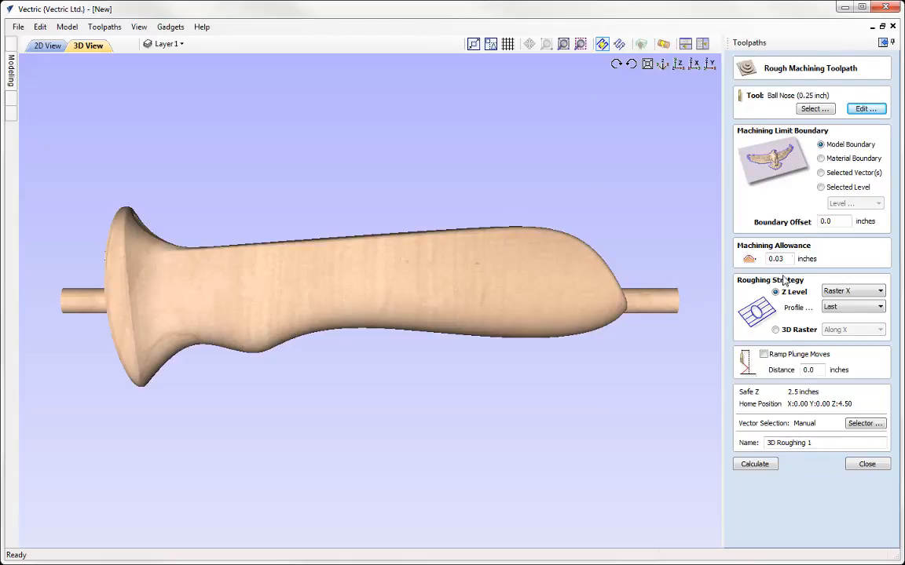
# Calculate the Z Level roughing toolpath as 3D Roughing, using the model boundary, 0.0 boundary offset and 0.03 inch machining allowance
pyautogui.click(834, 225)
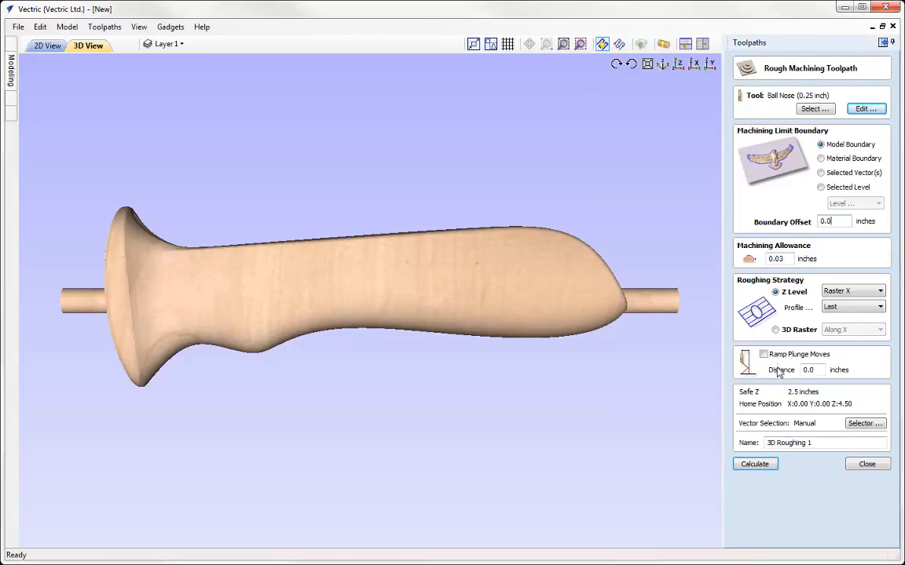
pyautogui.click(789, 260)
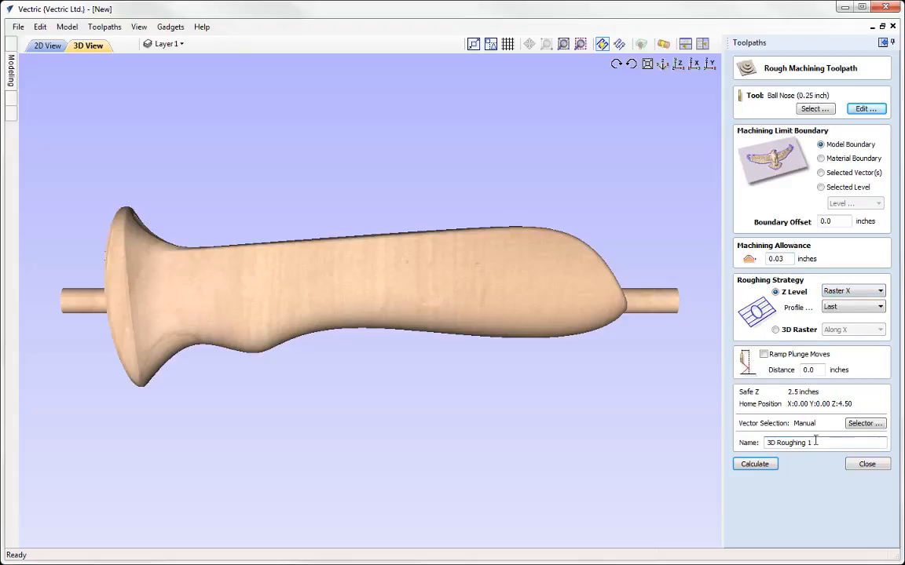
pyautogui.click(755, 464)
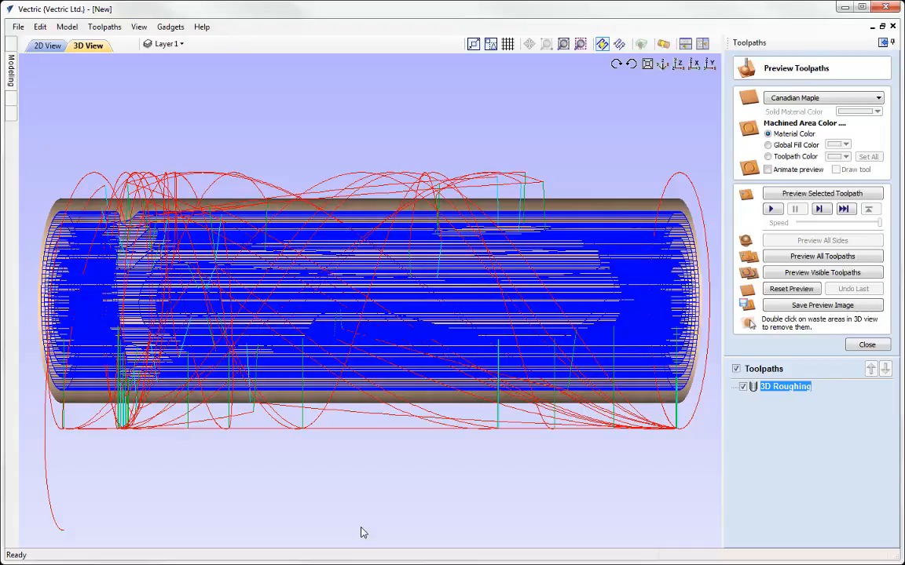
# Preview the 3D Roughing toolpath, inspect the roughed handle from several sides, and close the preview
pyautogui.click(821, 194)
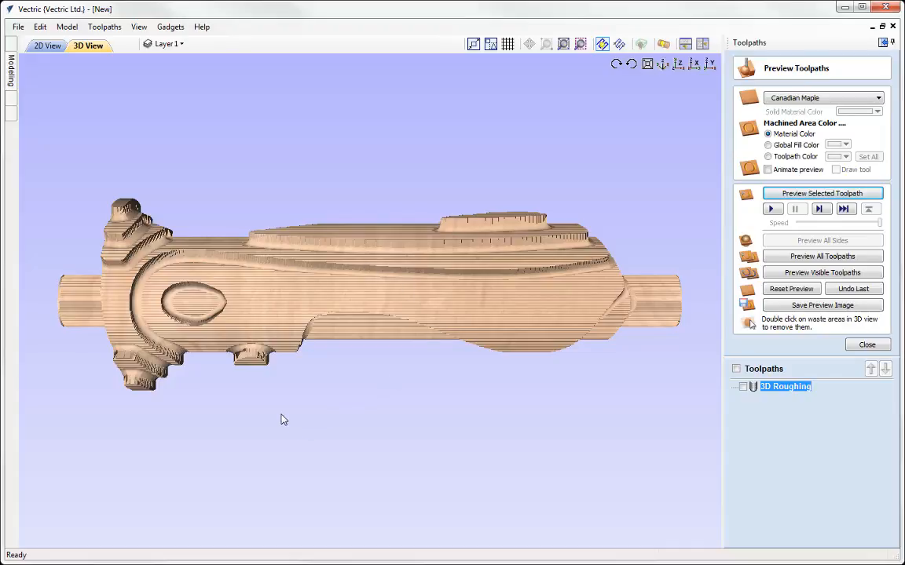
pyautogui.moveTo(363, 279); pyautogui.dragTo(310, 562)
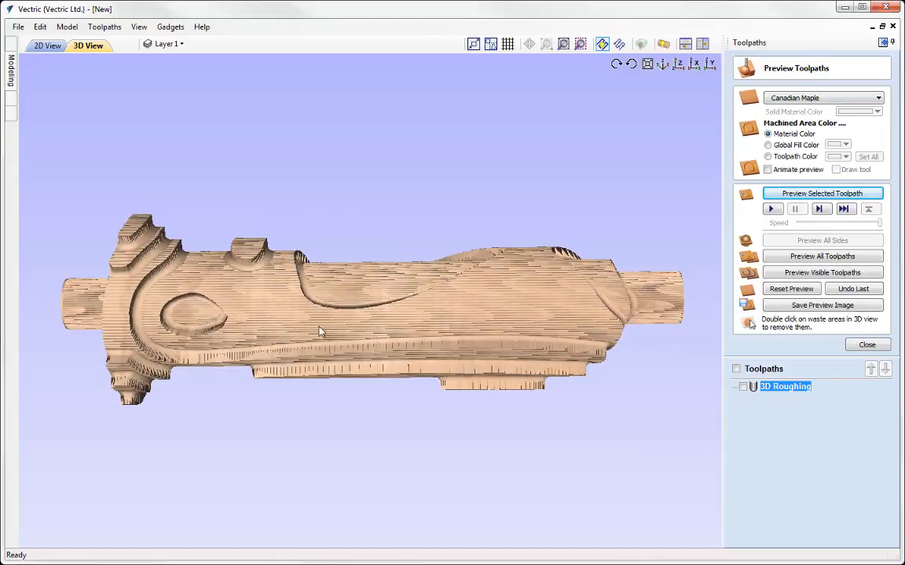
pyautogui.moveTo(319, 331); pyautogui.dragTo(387, 450)
pyautogui.click(710, 66)
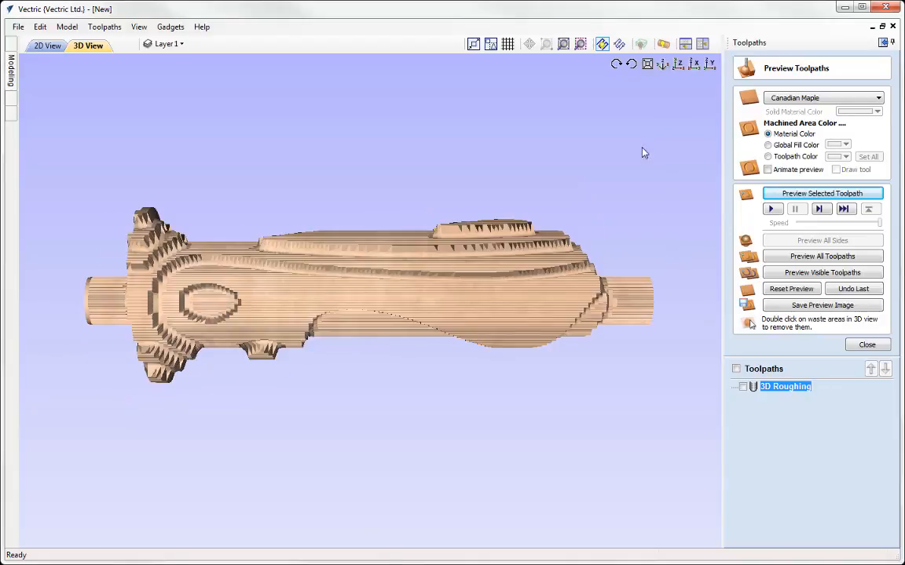
pyautogui.click(866, 345)
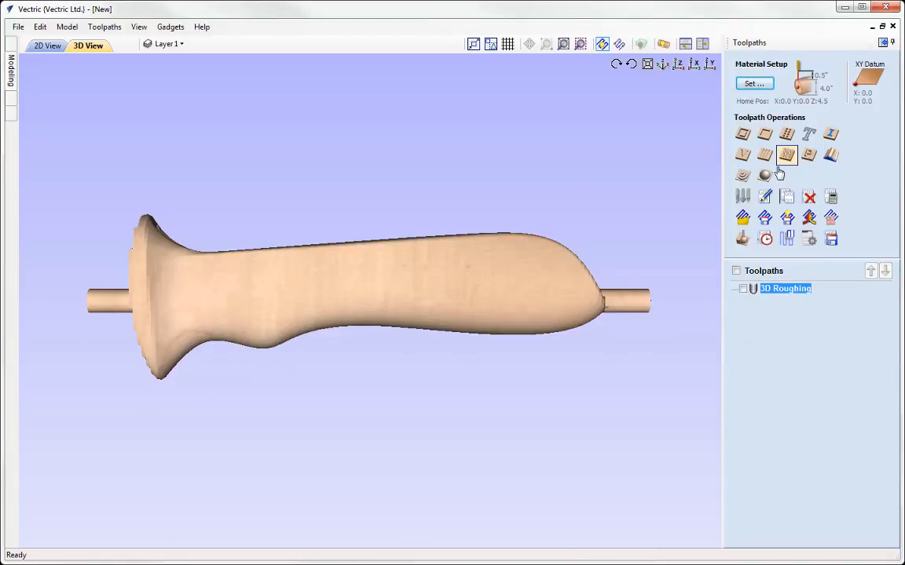
# Set up a finish machining toolpath with the Ball Nose (0.25 inch) at 10% stepover and the Raster strategy
pyautogui.click(766, 176)
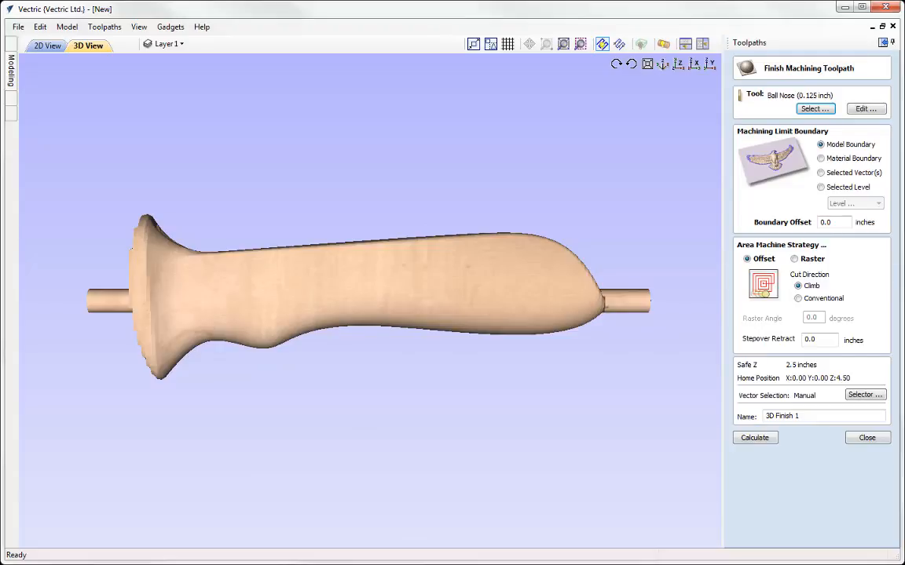
pyautogui.click(822, 111)
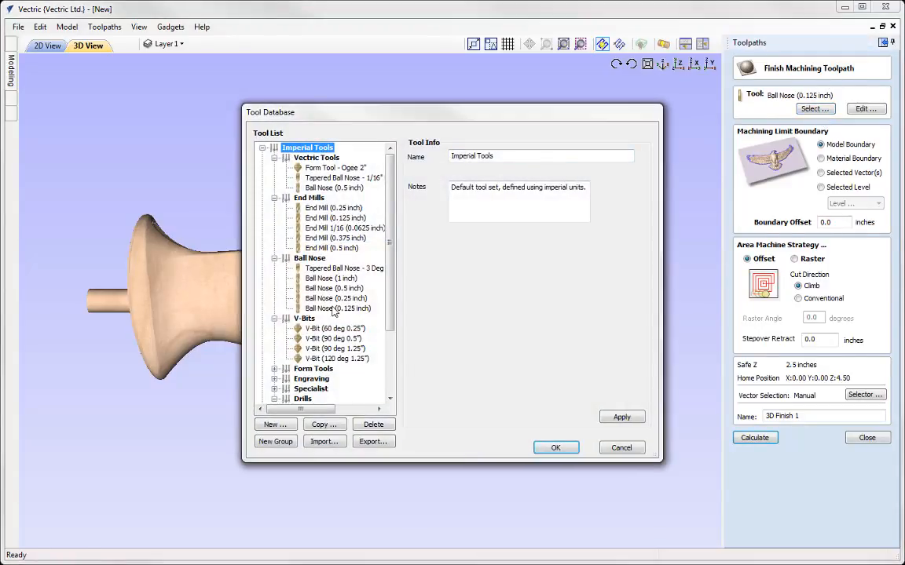
pyautogui.click(333, 298)
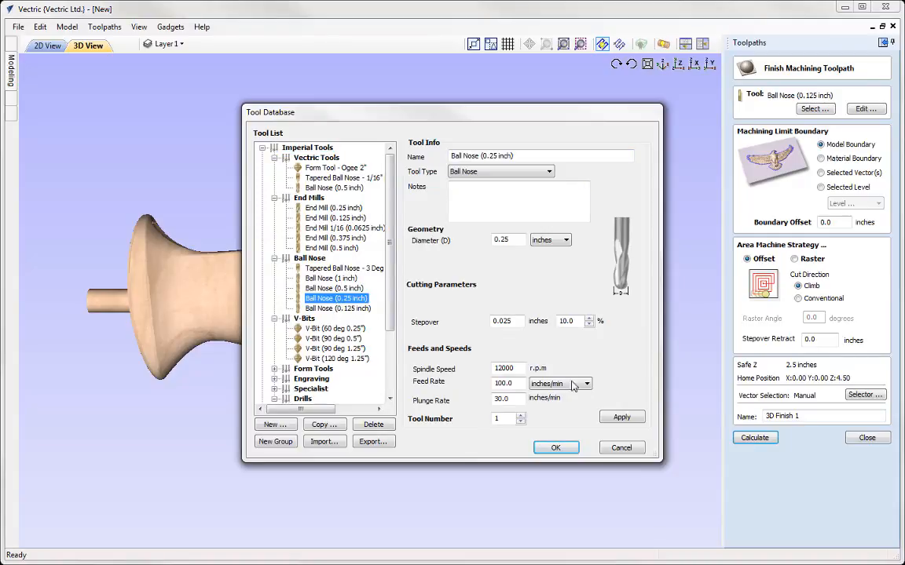
pyautogui.click(560, 449)
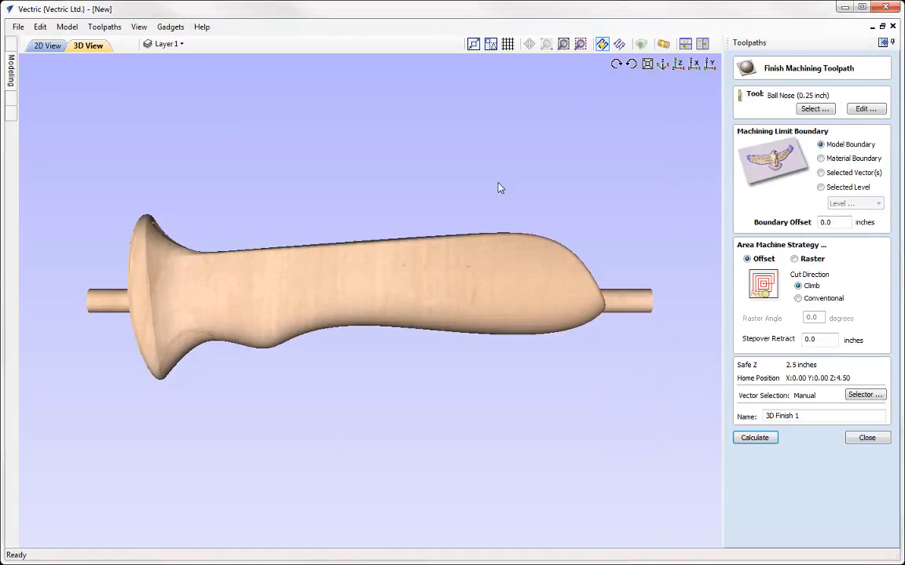
pyautogui.click(866, 109)
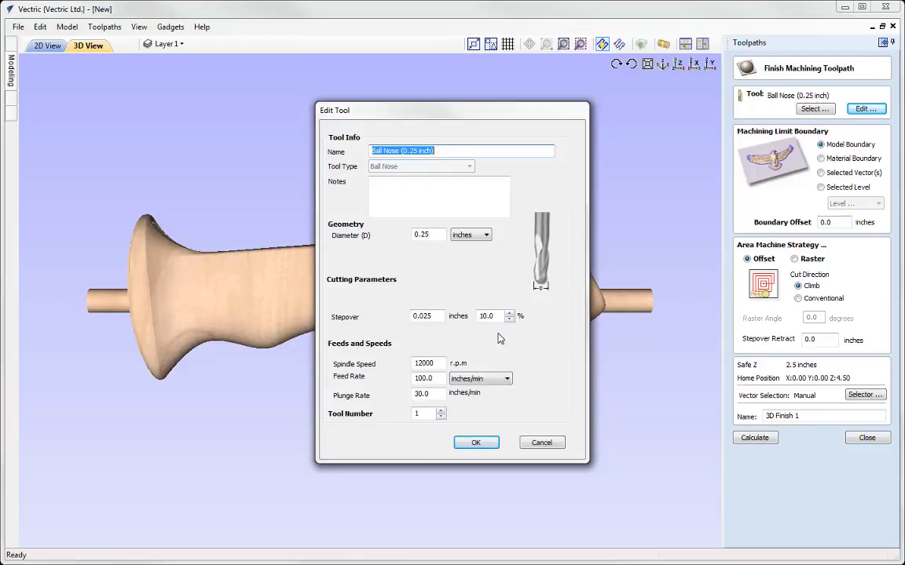
pyautogui.click(475, 444)
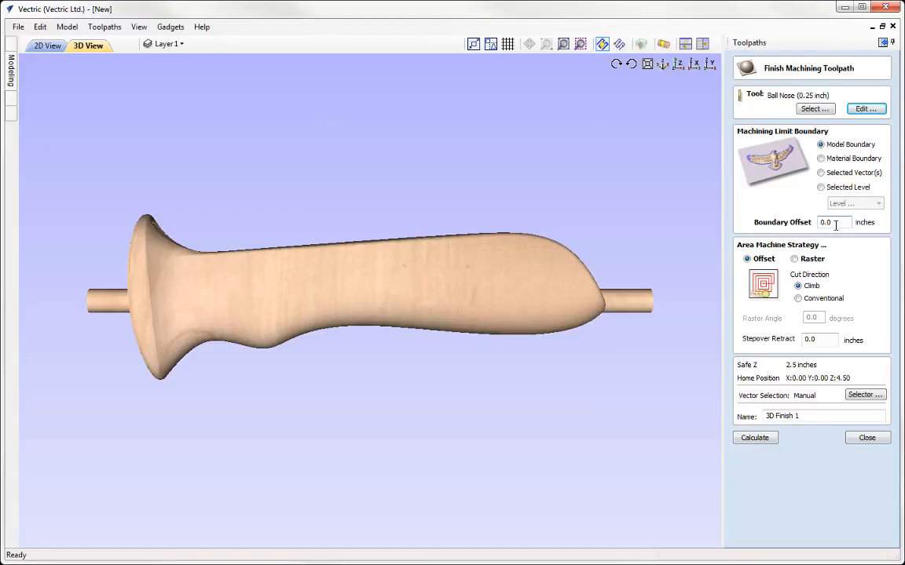
pyautogui.click(794, 259)
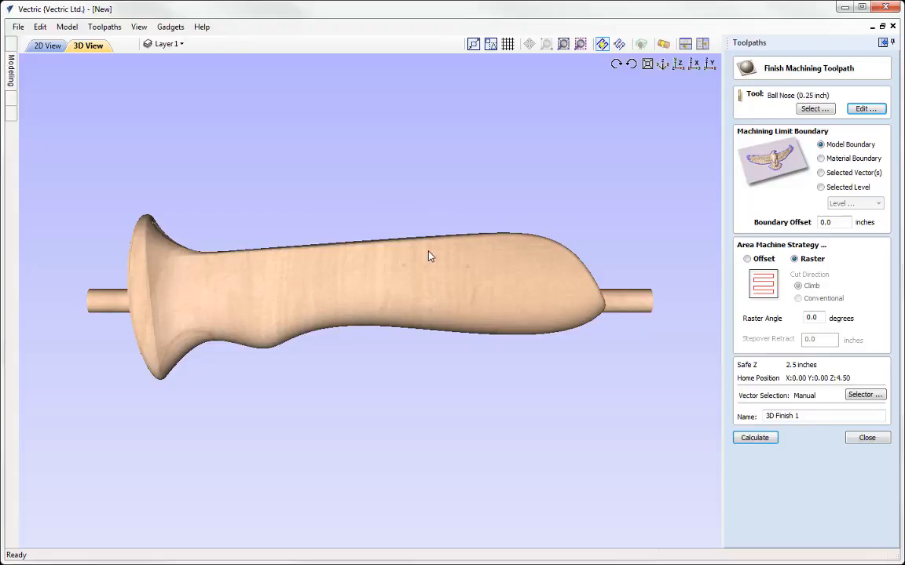
# Examine the handle's length, flared guard and end from several angles against the finish toolpath's raster angle setting
pyautogui.moveTo(429, 253); pyautogui.dragTo(420, 281)
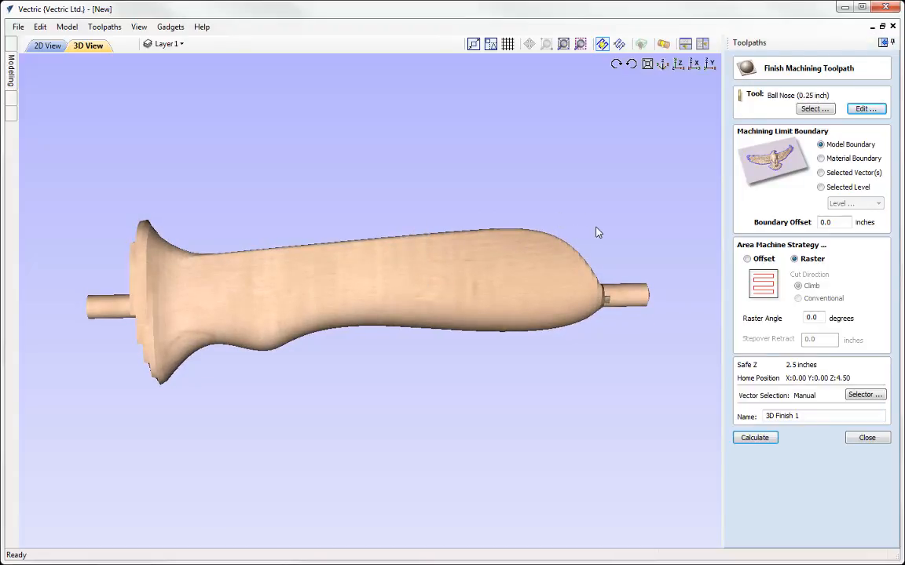
pyautogui.moveTo(596, 232); pyautogui.dragTo(600, 236)
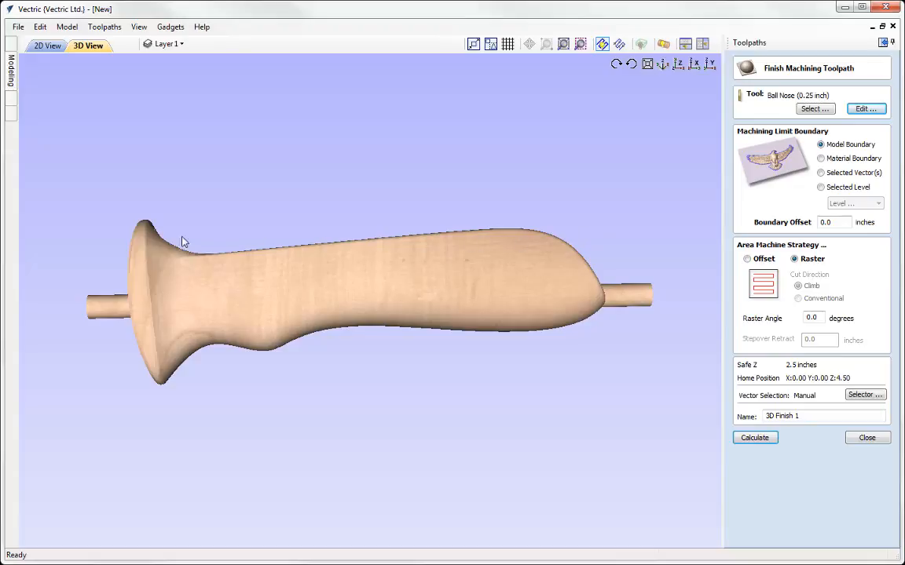
pyautogui.moveTo(182, 242)
pyautogui.mouseDown()
pyautogui.moveTo(148, 228)
pyautogui.moveTo(169, 235)
pyautogui.mouseUp()
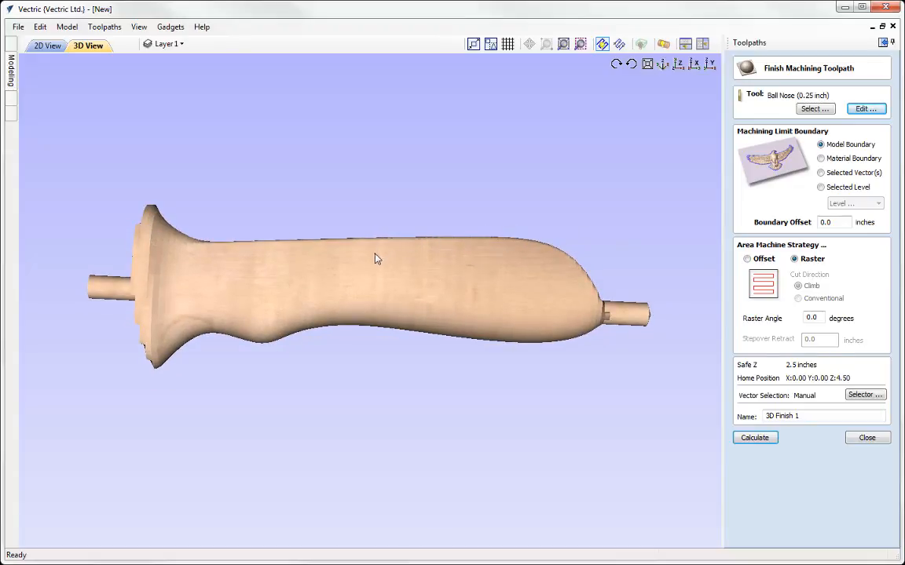
pyautogui.moveTo(376, 259); pyautogui.dragTo(388, 290)
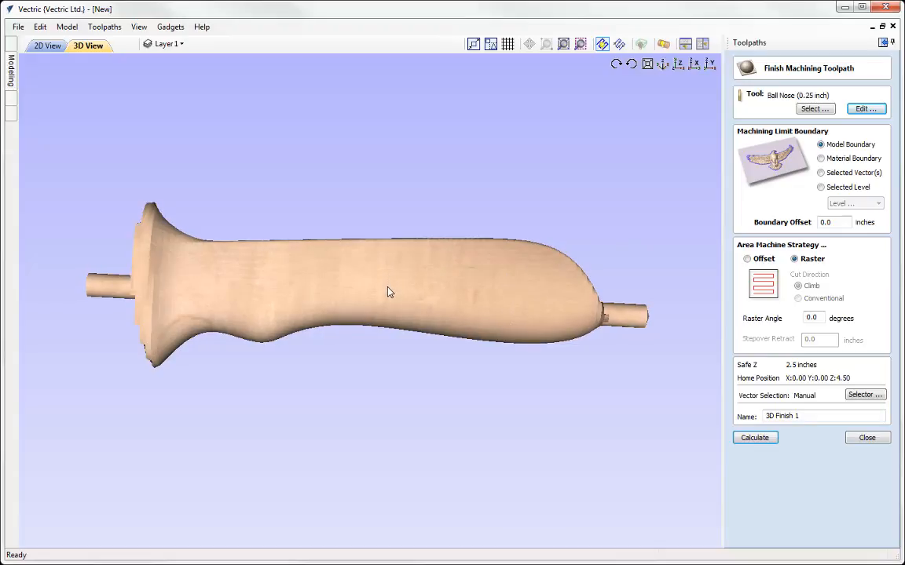
pyautogui.moveTo(809, 319); pyautogui.dragTo(789, 323)
pyautogui.click(814, 316)
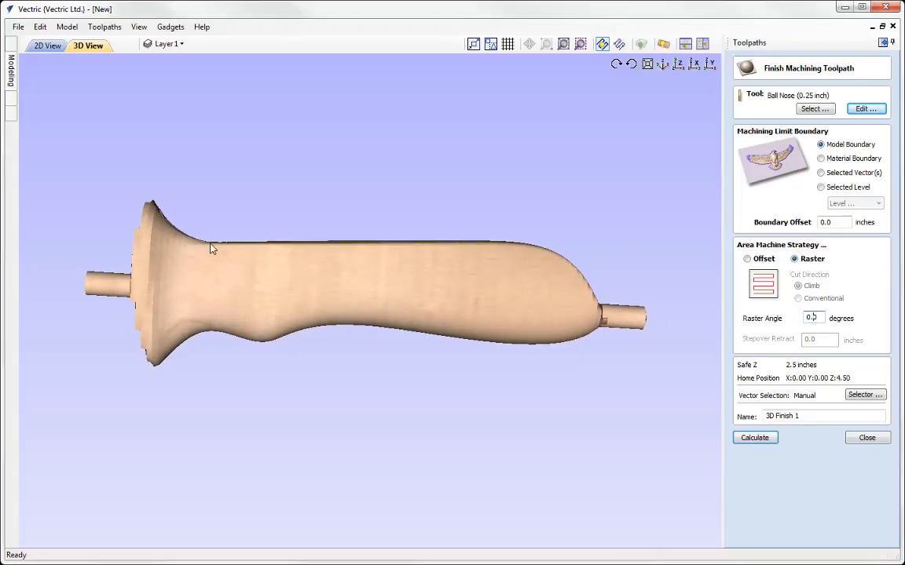
pyautogui.moveTo(211, 248); pyautogui.dragTo(154, 276)
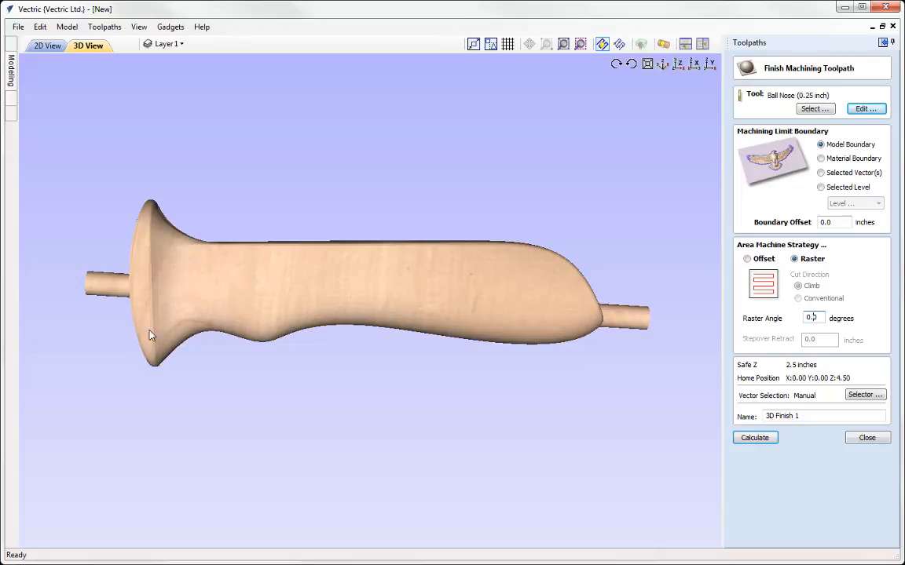
pyautogui.moveTo(157, 216); pyautogui.dragTo(165, 337)
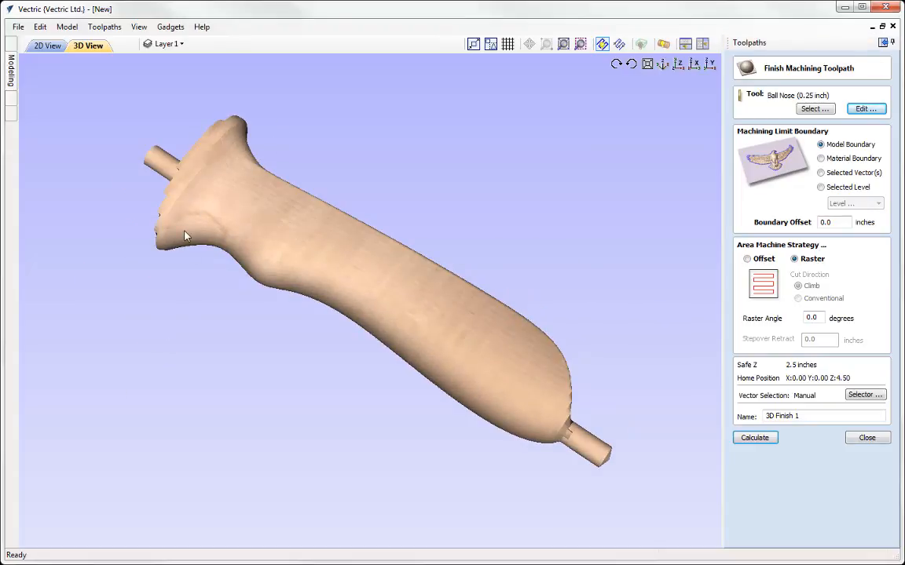
# Examine the guard, the grip's long sides and both ends of the handle from several angles for the finish pass's raster direction
pyautogui.moveTo(180, 235); pyautogui.dragTo(374, 359)
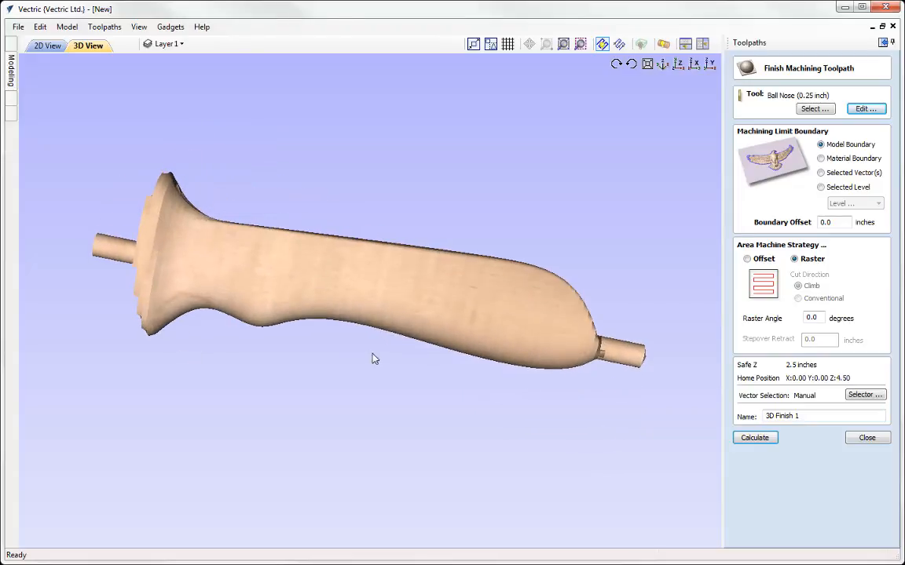
pyautogui.moveTo(417, 298); pyautogui.dragTo(295, 254)
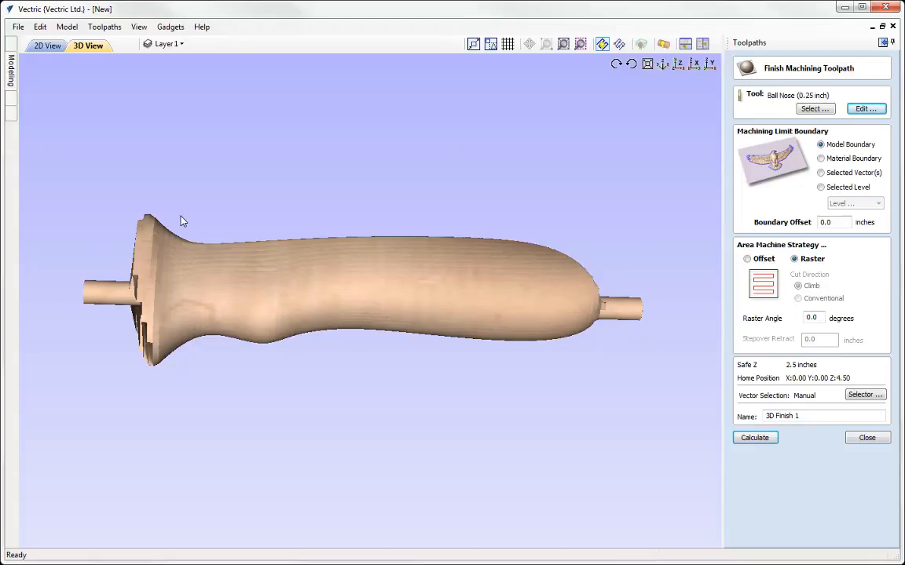
pyautogui.moveTo(181, 223); pyautogui.dragTo(181, 264)
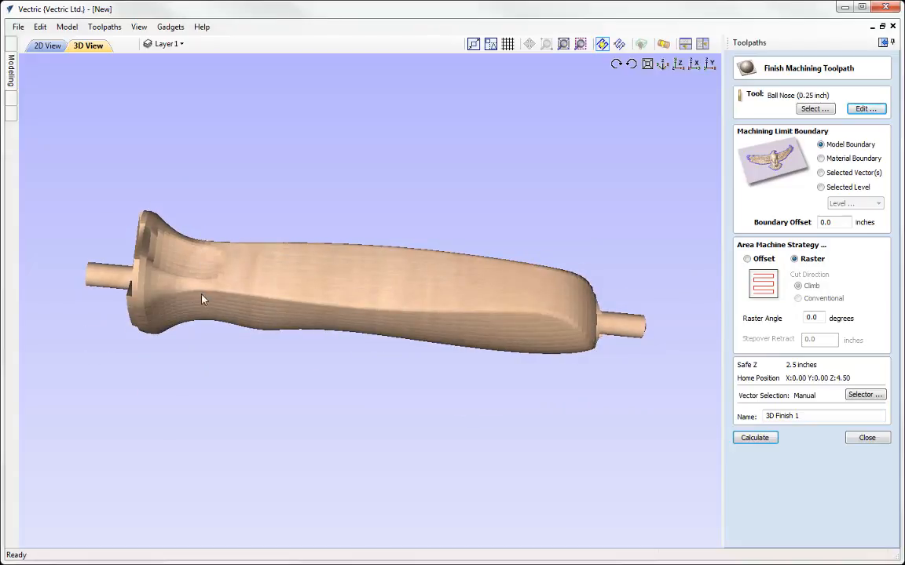
pyautogui.moveTo(202, 299); pyautogui.dragTo(384, 339)
pyautogui.moveTo(448, 314); pyautogui.dragTo(503, 306)
pyautogui.click(812, 319)
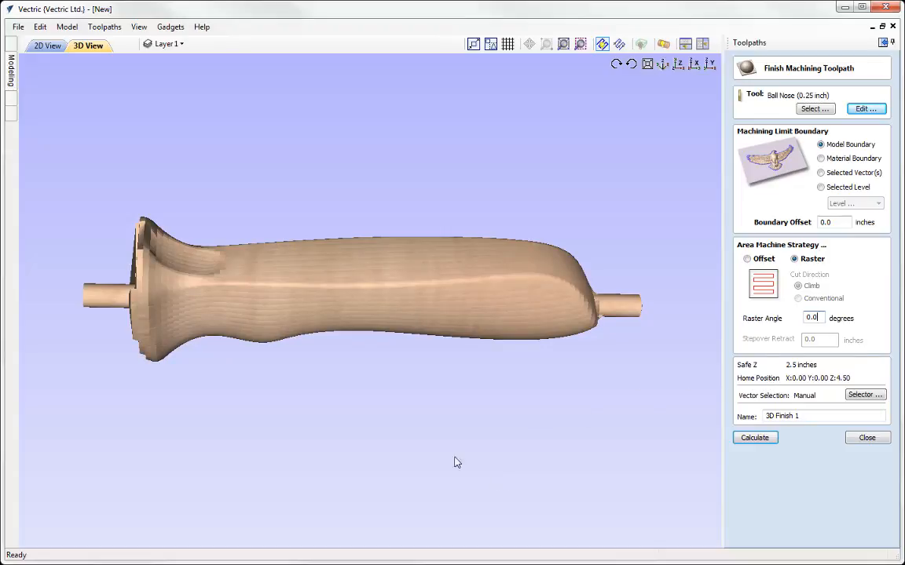
pyautogui.moveTo(373, 317); pyautogui.dragTo(527, 304)
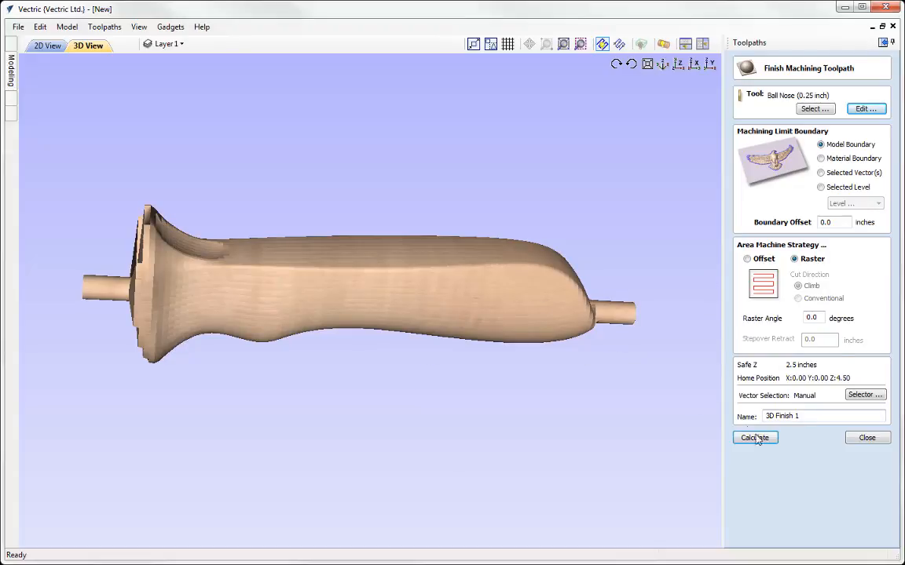
# Name the finish machining toolpath 3D Finish and calculate it with a raster angle of 0.0 degrees
pyautogui.click(807, 415)
pyautogui.press('BackSpace')
pyautogui.press('BackSpace')
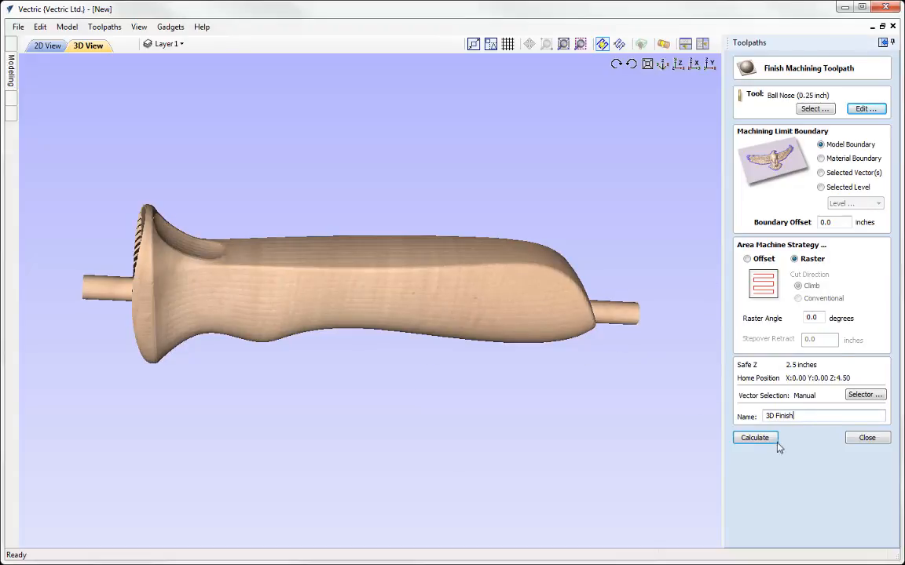
pyautogui.click(763, 439)
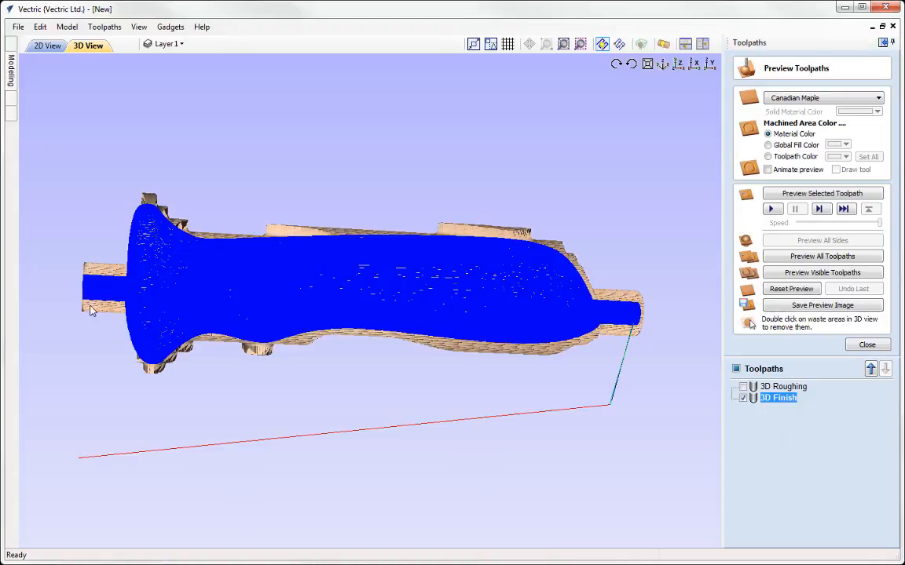
# Preview the 3D Finish toolpath on the roughed handle, inspect it in the isometric view, and close the preview
pyautogui.moveTo(411, 369); pyautogui.dragTo(416, 302)
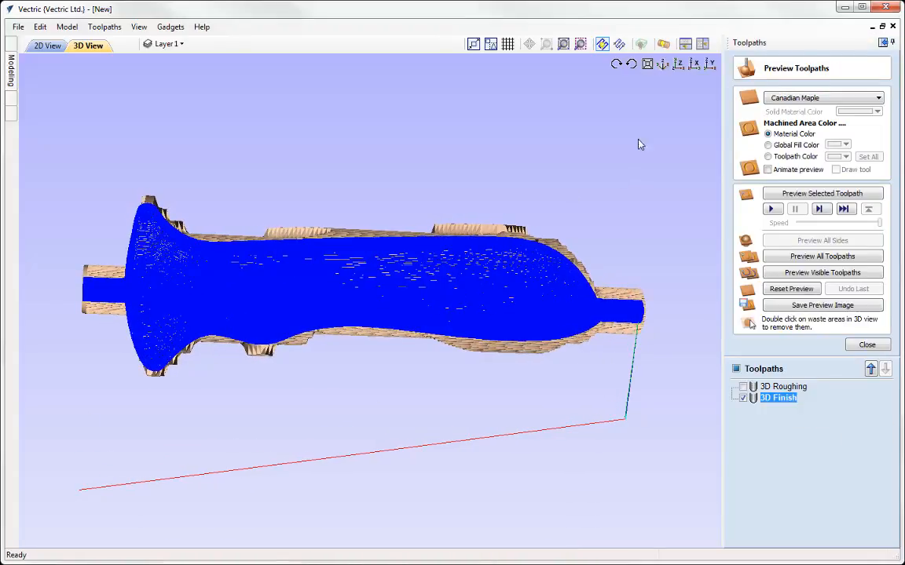
pyautogui.click(662, 67)
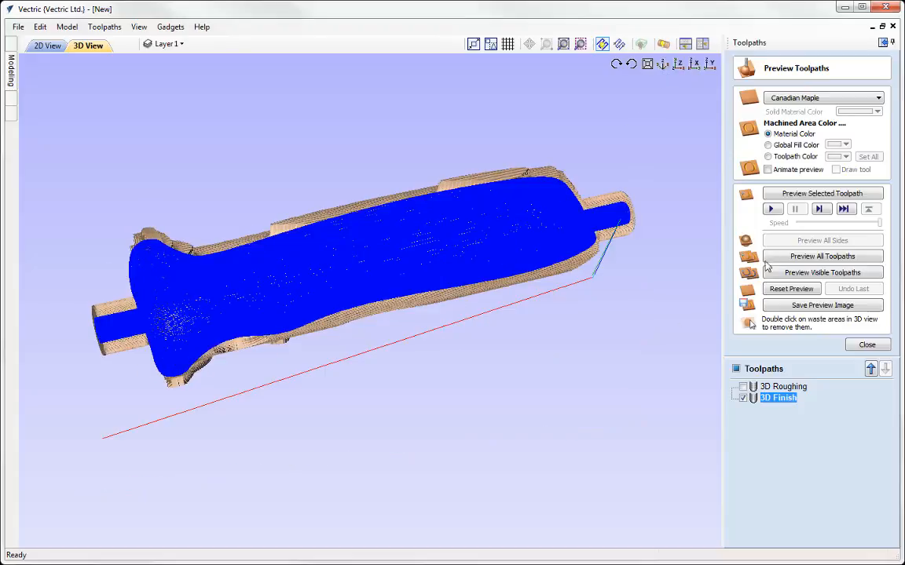
pyautogui.click(786, 193)
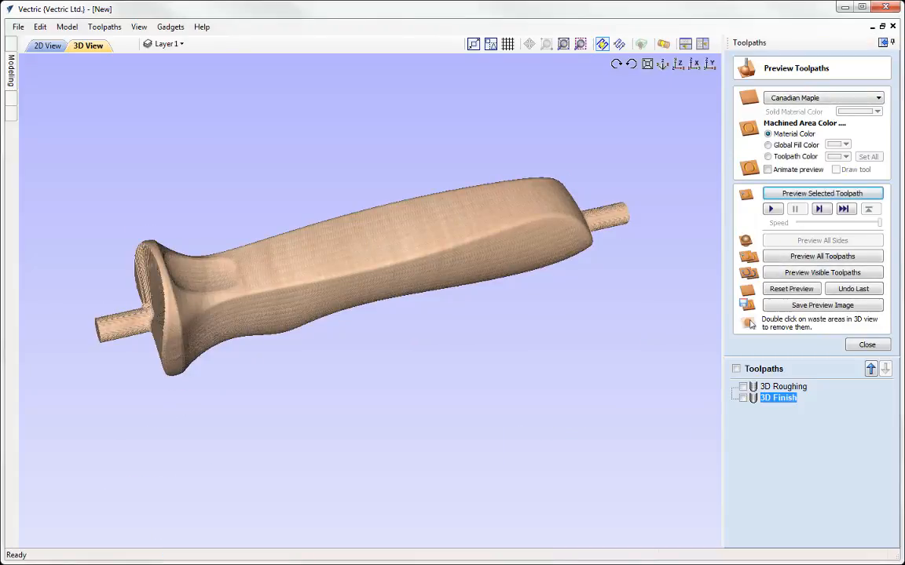
pyautogui.moveTo(396, 385); pyautogui.dragTo(285, 260)
pyautogui.click(662, 67)
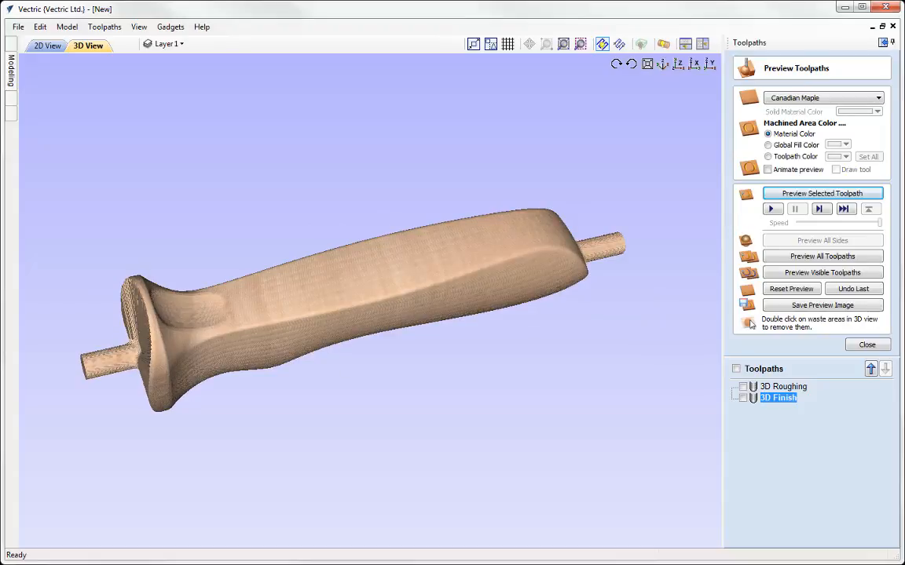
pyautogui.click(868, 350)
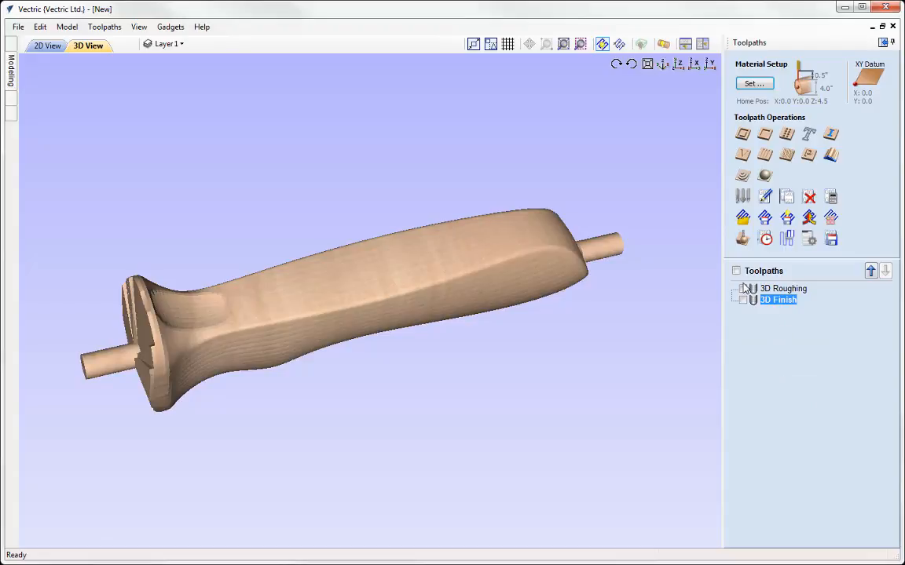
# Show both toolpaths and set them to save to one file with the Mach2/3-WrapY2A ATC(inch)(*.txt) post processor
pyautogui.click(735, 270)
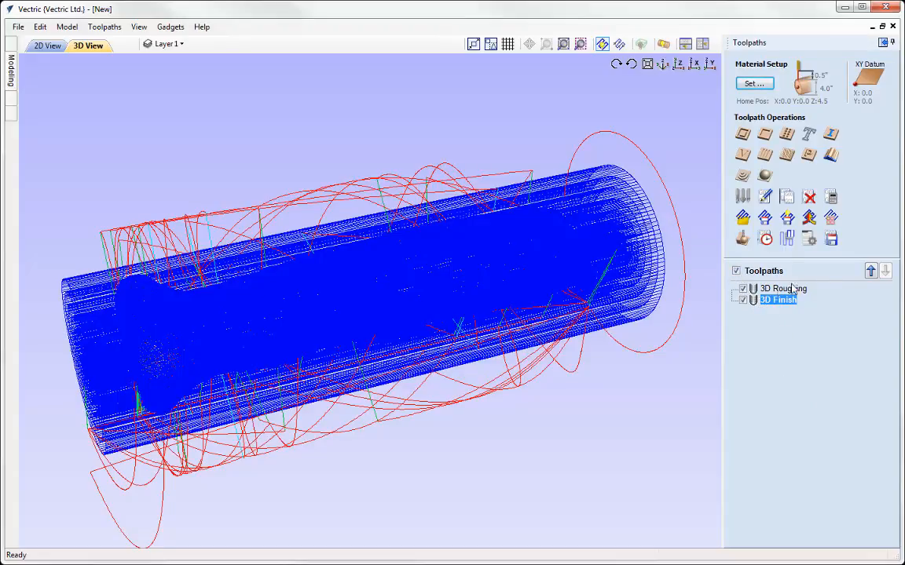
pyautogui.click(832, 242)
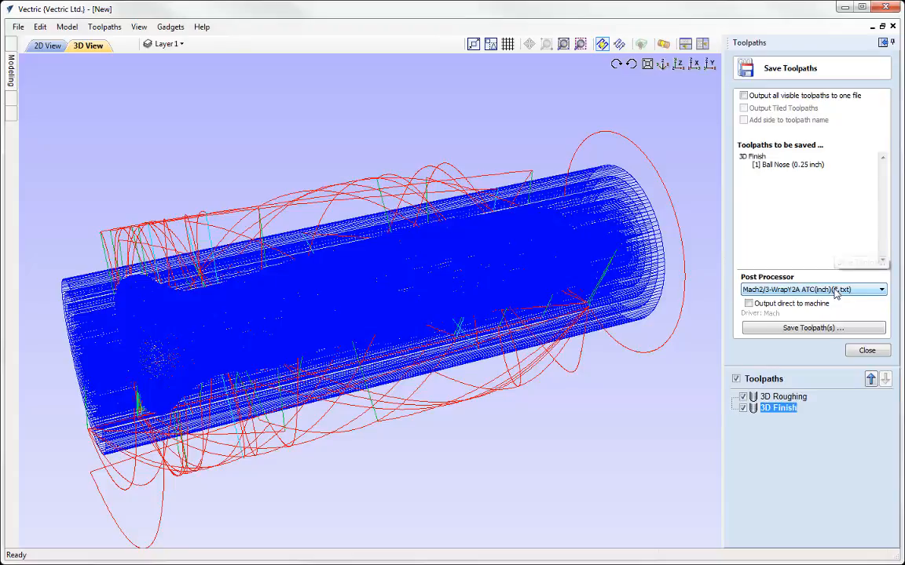
pyautogui.click(764, 97)
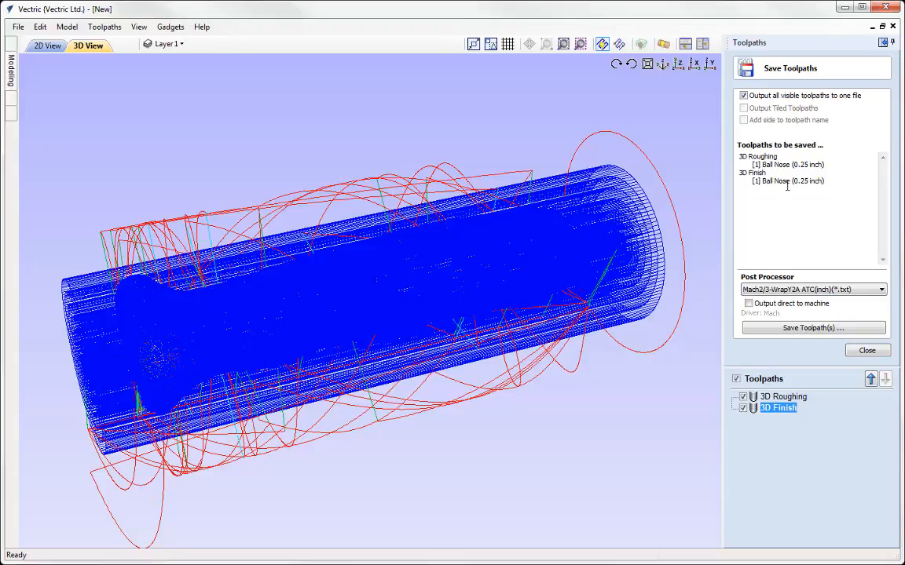
pyautogui.click(826, 291)
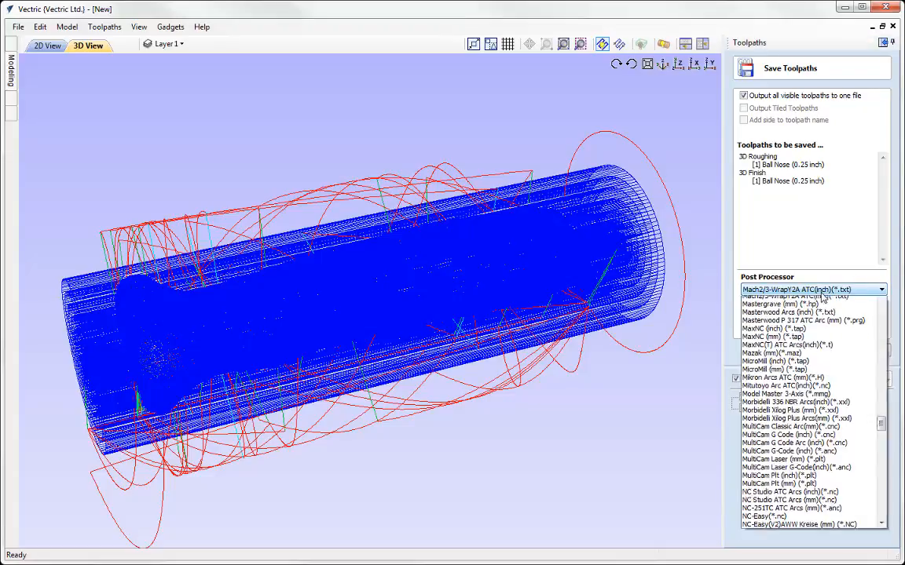
pyautogui.scroll(2, 840, 314)
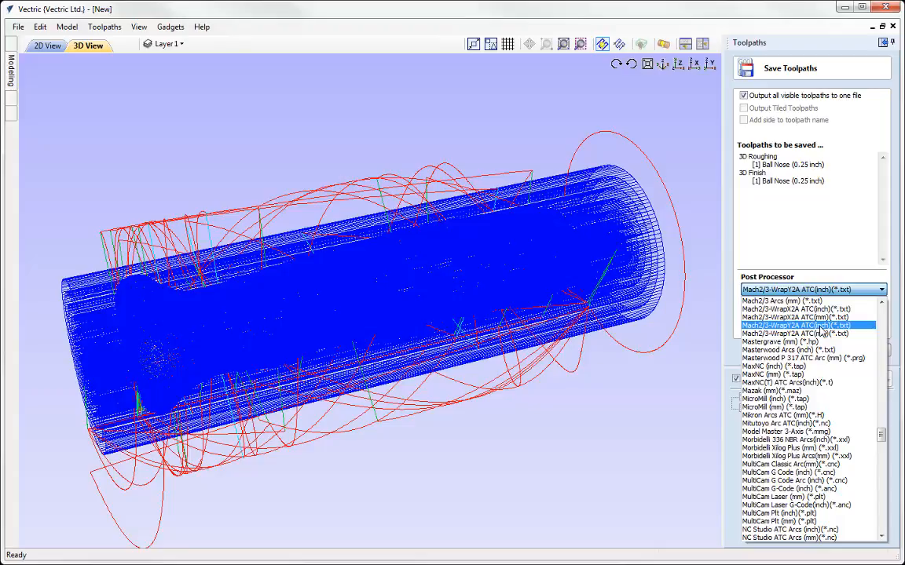
pyautogui.click(819, 326)
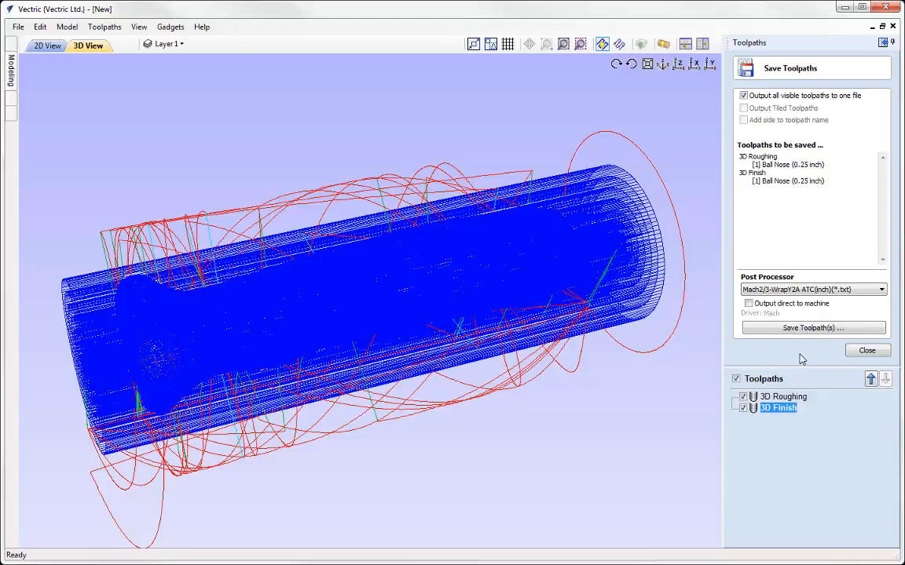
# Open the save dialog for the combined toolpath file, cancel it, leave the save settings, and hide both toolpaths
pyautogui.click(750, 327)
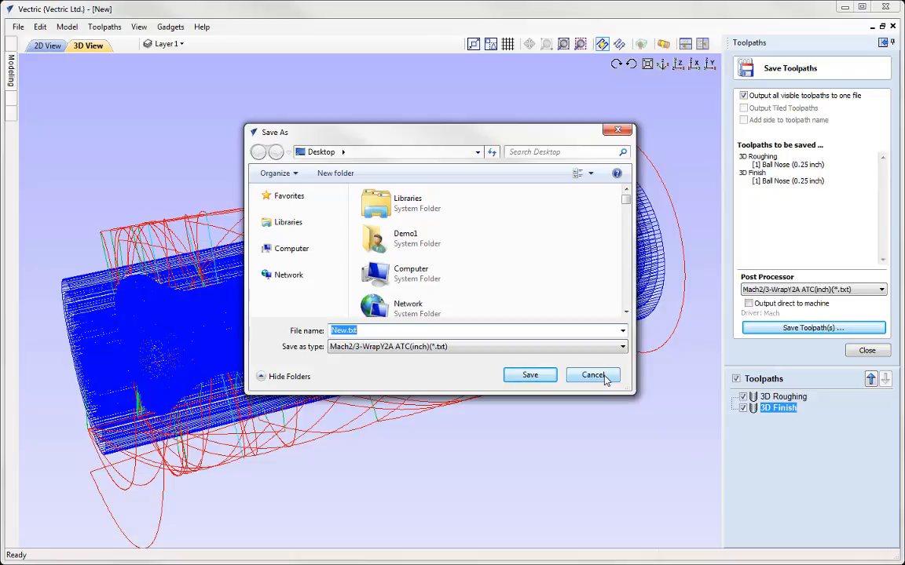
pyautogui.click(593, 375)
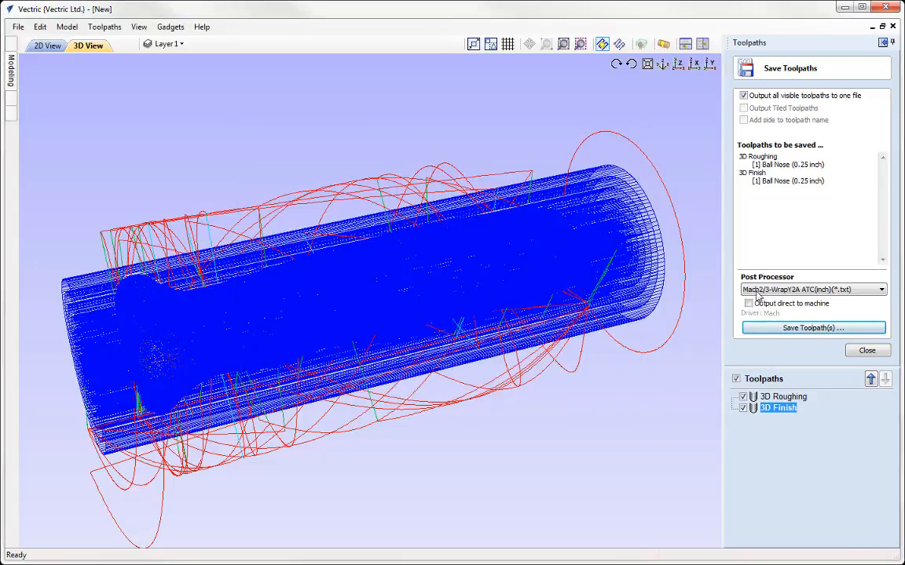
pyautogui.click(866, 351)
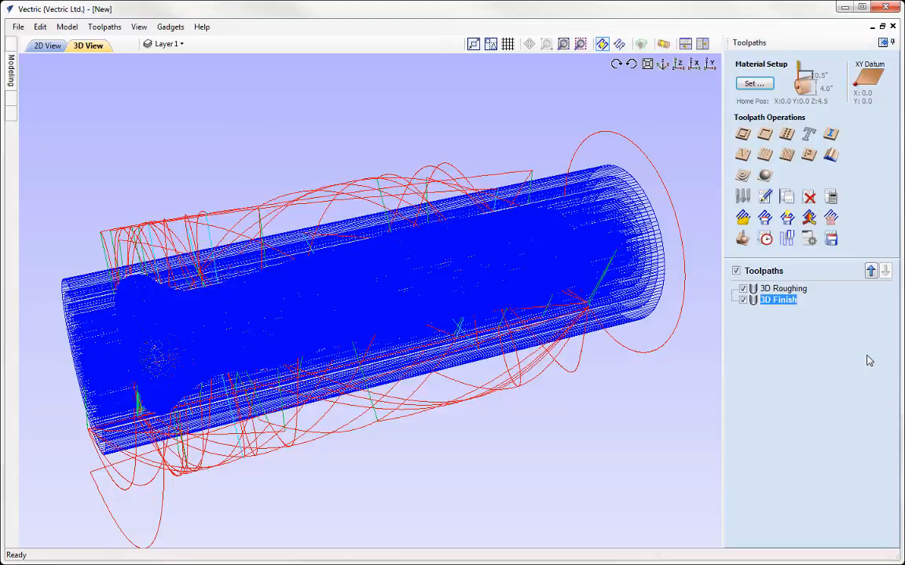
pyautogui.click(737, 272)
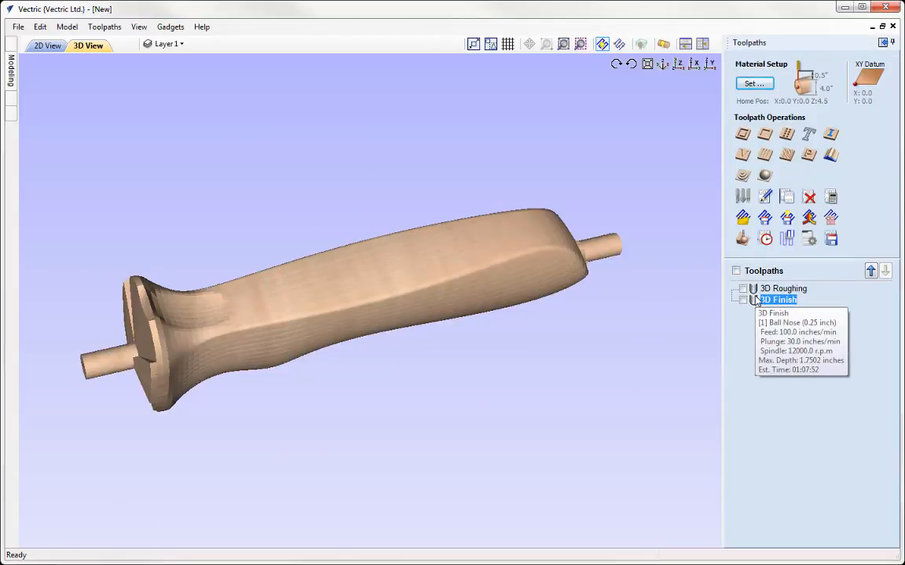